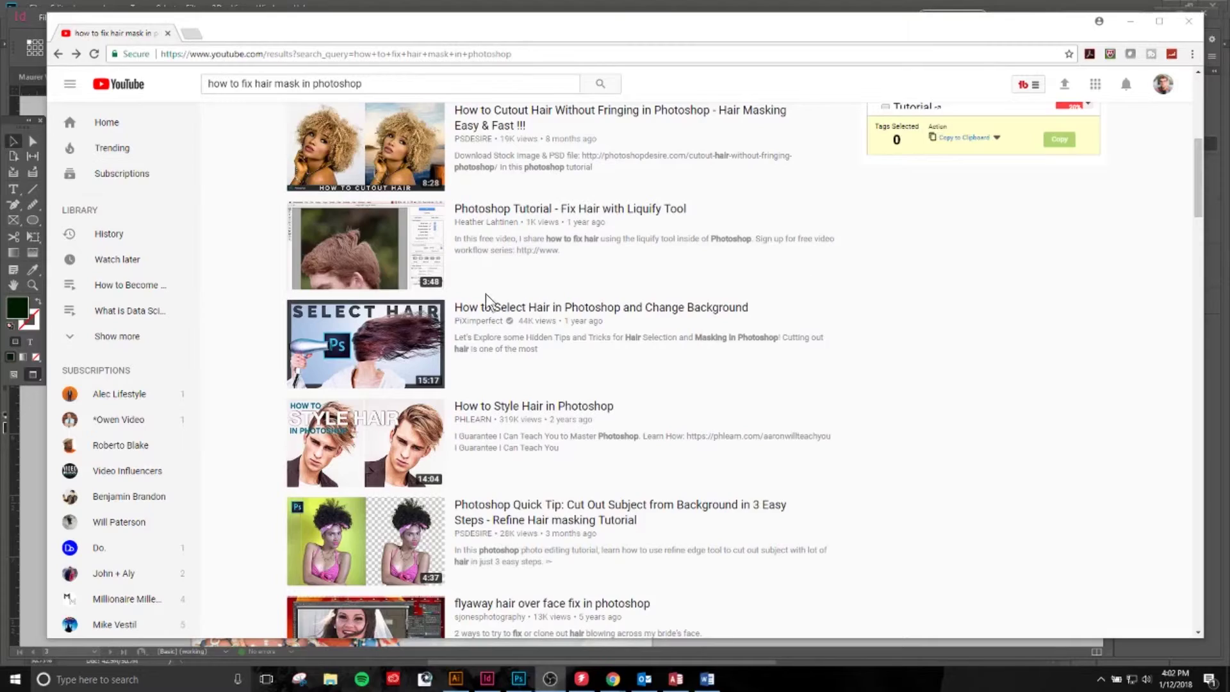
Step: Move the browser window aside and examine the edge of the man's hair against the dark green banner in the rack card
{"action": "scroll", "coordinate": [526, 343], "scroll_direction": "up", "scroll_amount": 8}
{"action": "scroll", "coordinate": [526, 343], "scroll_direction": "up", "scroll_amount": 14}
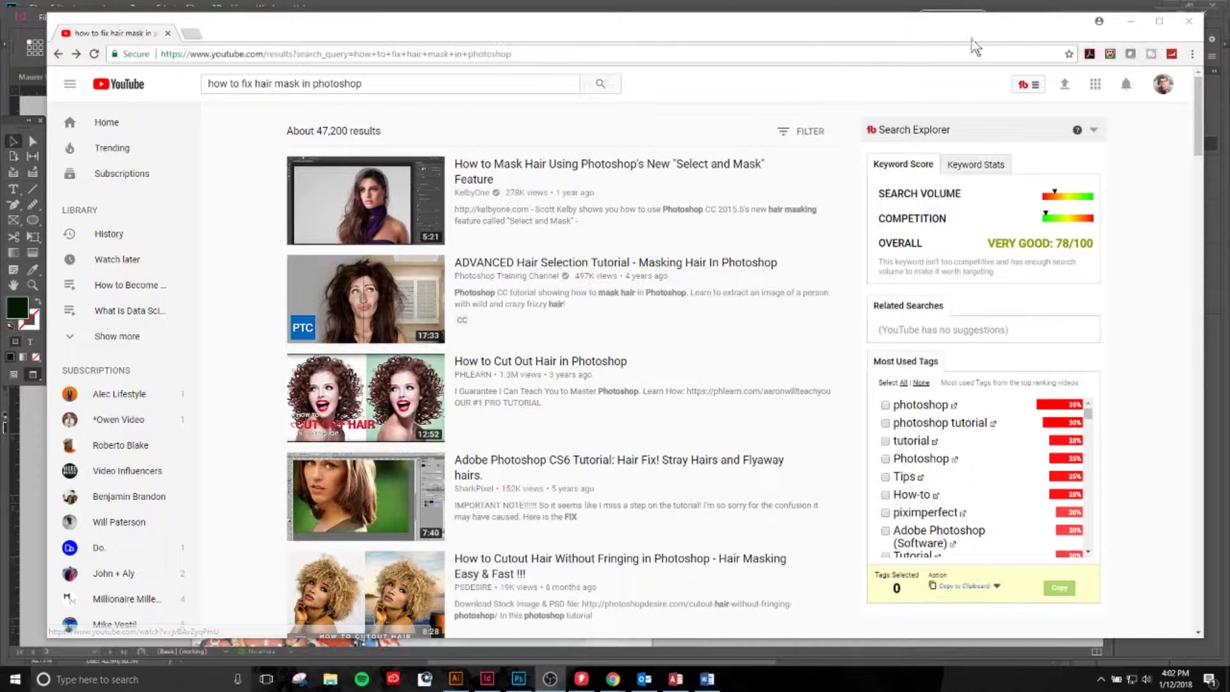
{"action": "left_click_drag", "start_coordinate": [966, 35], "coordinate": [1229, 46]}
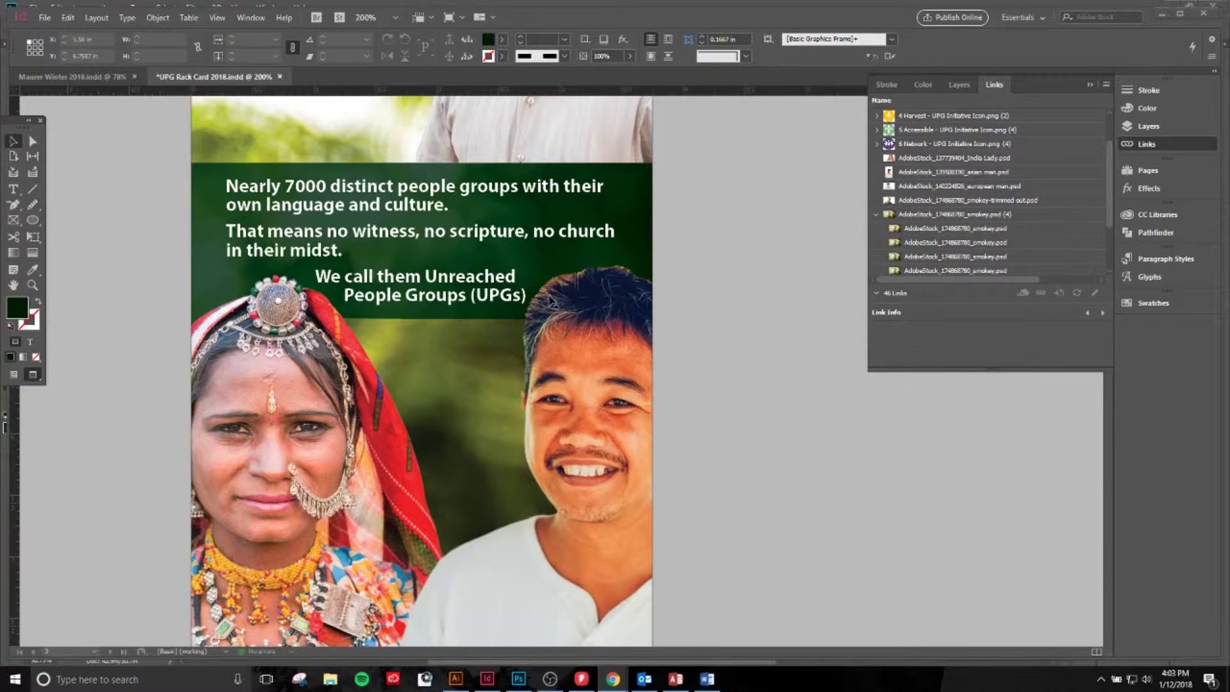
{"action": "scroll", "coordinate": [557, 309], "scroll_direction": "down", "scroll_amount": 1}
{"action": "scroll", "coordinate": [576, 384], "scroll_direction": "up", "scroll_amount": 6}
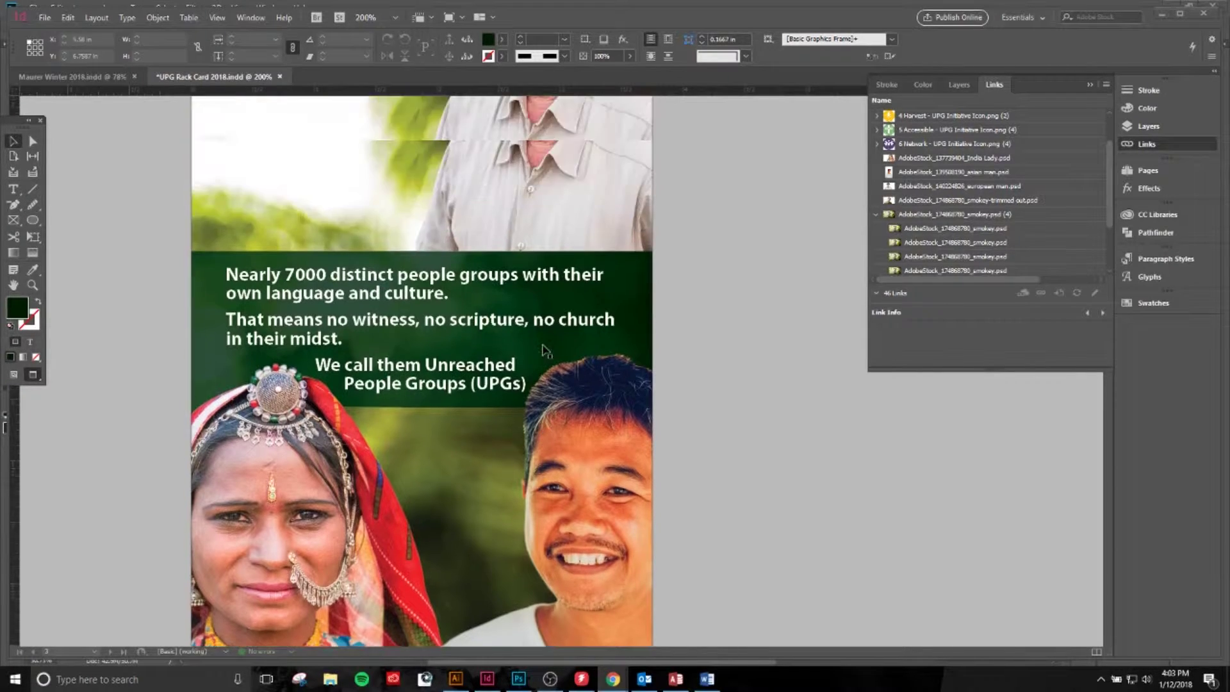
{"action": "scroll", "coordinate": [599, 474], "scroll_direction": "down", "scroll_amount": 5}
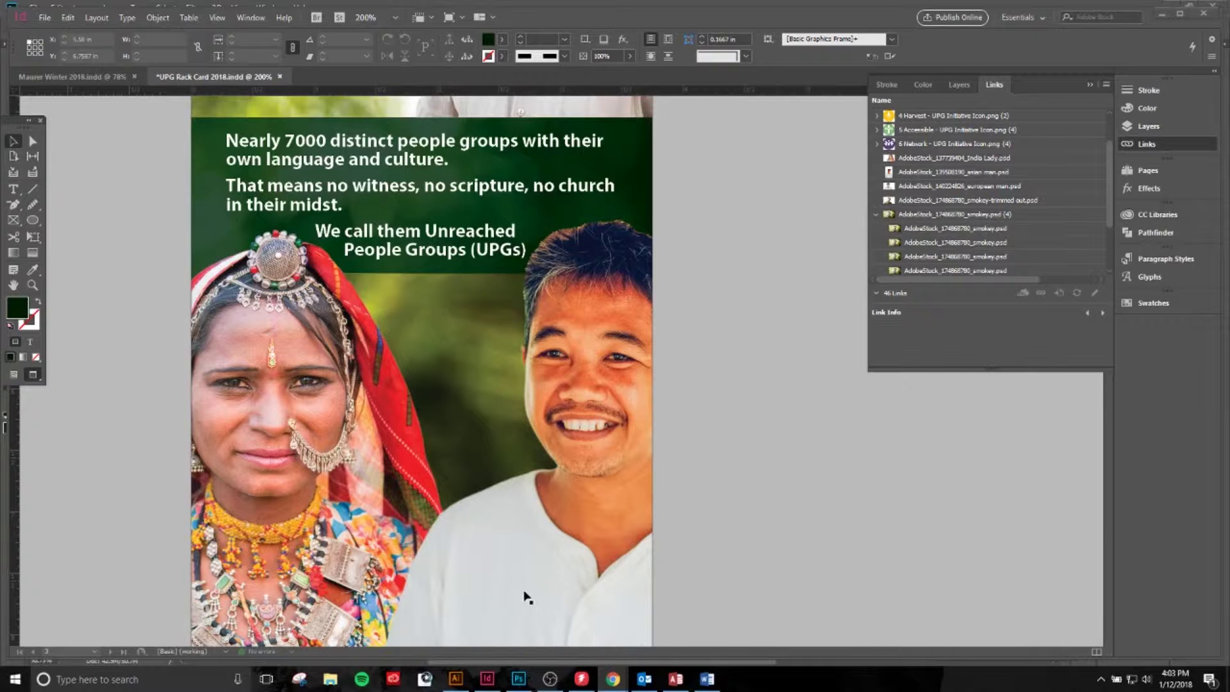
Step: Switch to Photoshop and add a dark green (0c1d00) solid color fill layer beneath the cut-out man
{"action": "left_click", "coordinate": [519, 679]}
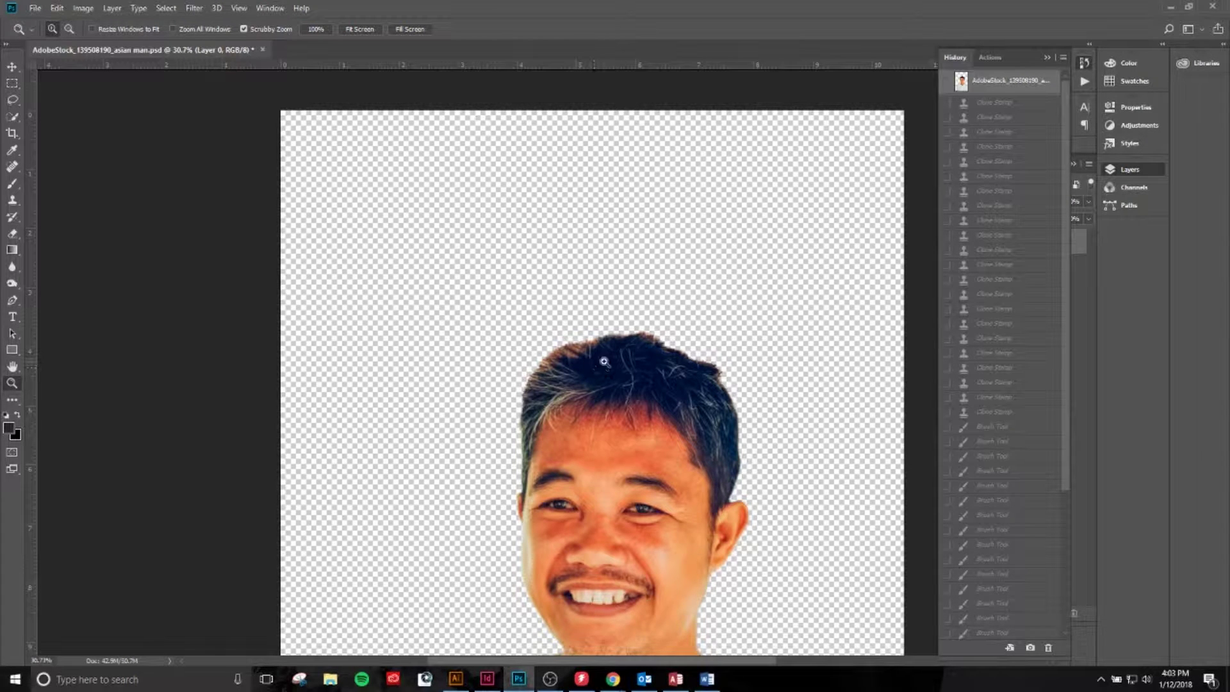
{"action": "mouse_move", "coordinate": [596, 352]}
{"action": "left_mouse_down"}
{"action": "mouse_move", "coordinate": [636, 348]}
{"action": "mouse_move", "coordinate": [667, 365]}
{"action": "mouse_move", "coordinate": [627, 386]}
{"action": "mouse_move", "coordinate": [600, 356]}
{"action": "left_mouse_up"}
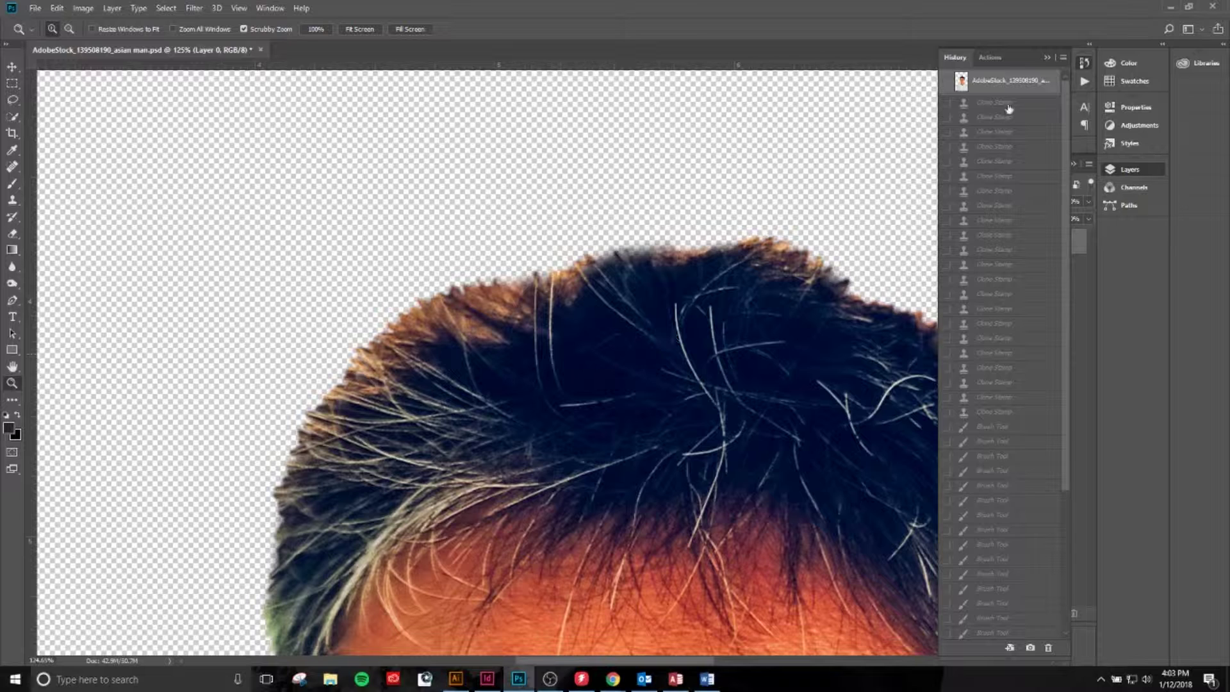
{"action": "left_click", "coordinate": [1045, 57]}
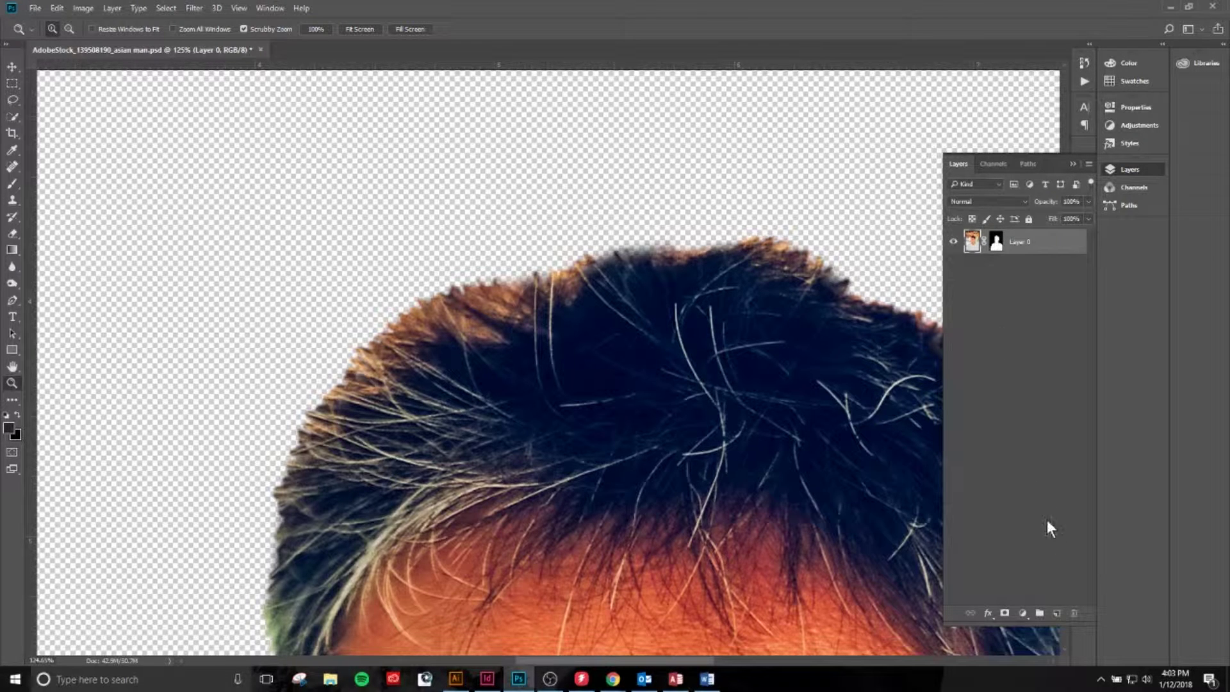
{"action": "left_click", "coordinate": [1057, 613]}
{"action": "left_click_drag", "start_coordinate": [1010, 240], "coordinate": [1017, 285]}
{"action": "left_click", "coordinate": [1022, 613]}
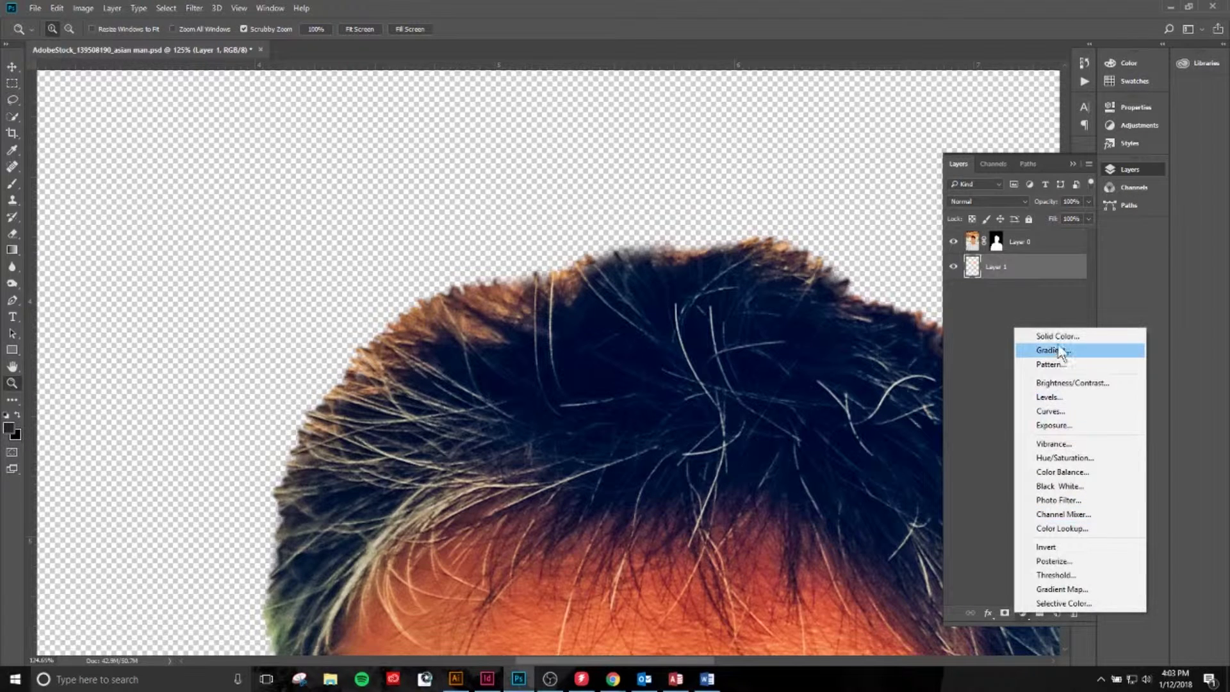
{"action": "left_click", "coordinate": [1032, 336]}
{"action": "mouse_move", "coordinate": [909, 256]}
{"action": "left_mouse_down"}
{"action": "mouse_move", "coordinate": [940, 283]}
{"action": "mouse_move", "coordinate": [937, 264]}
{"action": "mouse_move", "coordinate": [929, 292]}
{"action": "left_mouse_up"}
{"action": "left_click", "coordinate": [942, 257]}
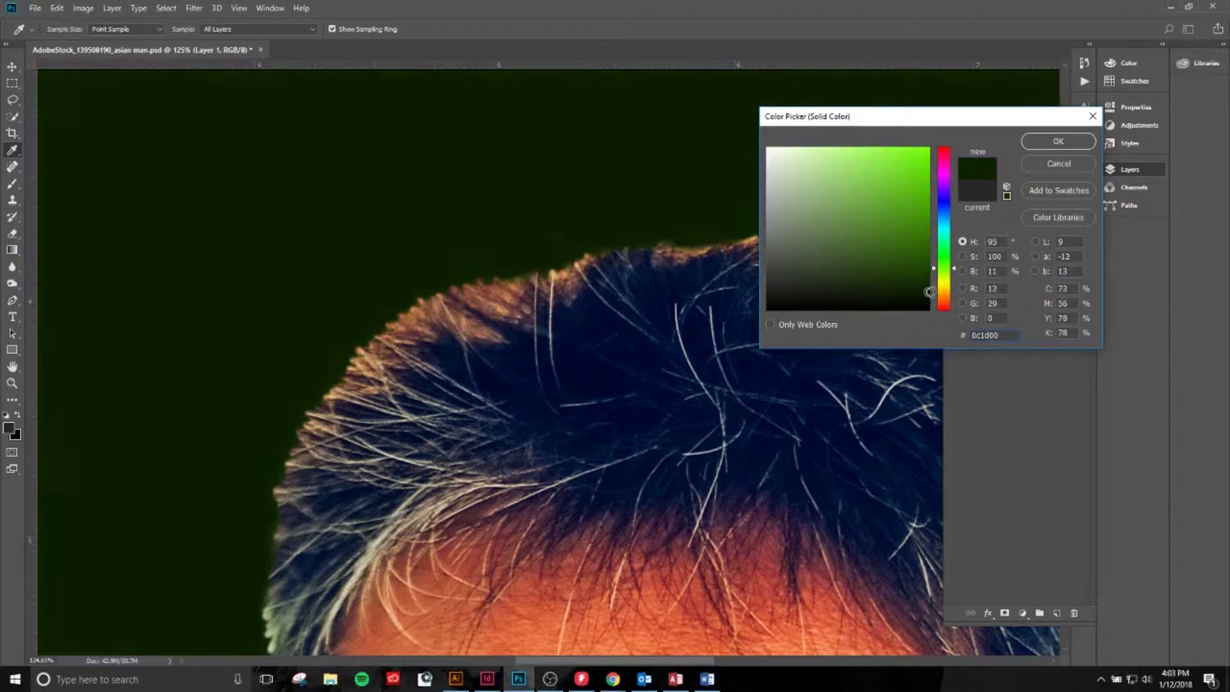
{"action": "left_click", "coordinate": [1086, 143]}
{"action": "key", "text": "z"}
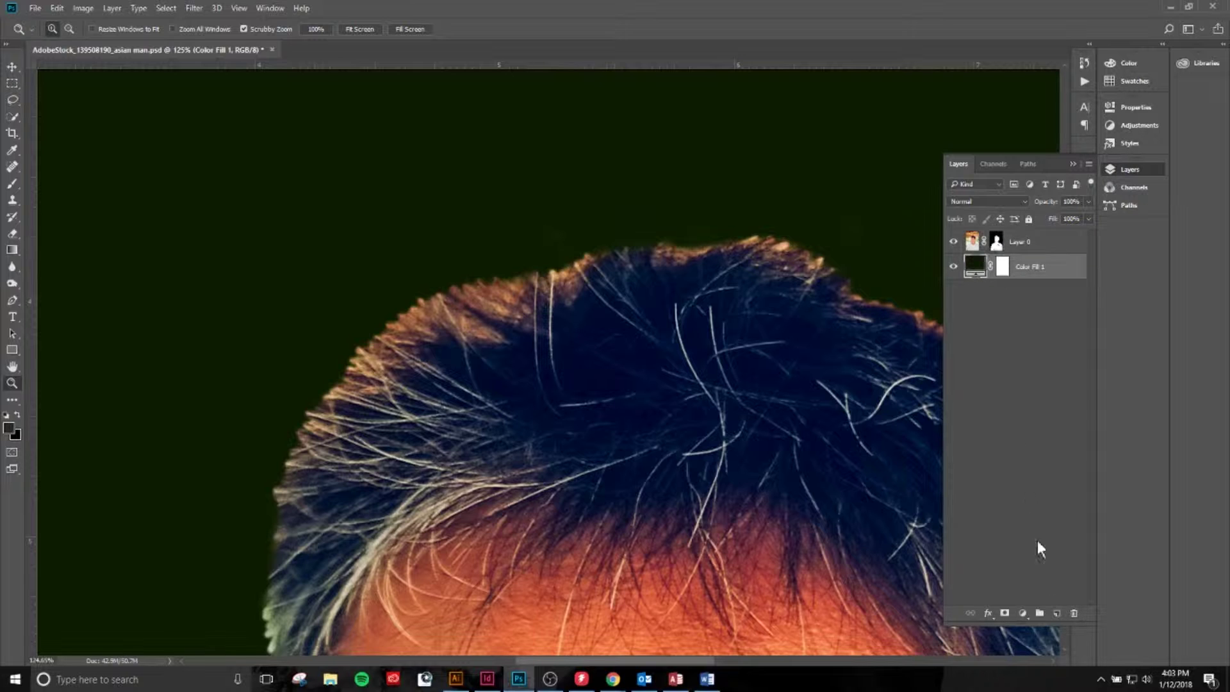
Step: Add an empty layer above the man's masked layer and activate the Clone Stamp tool
{"action": "left_click", "coordinate": [1057, 615]}
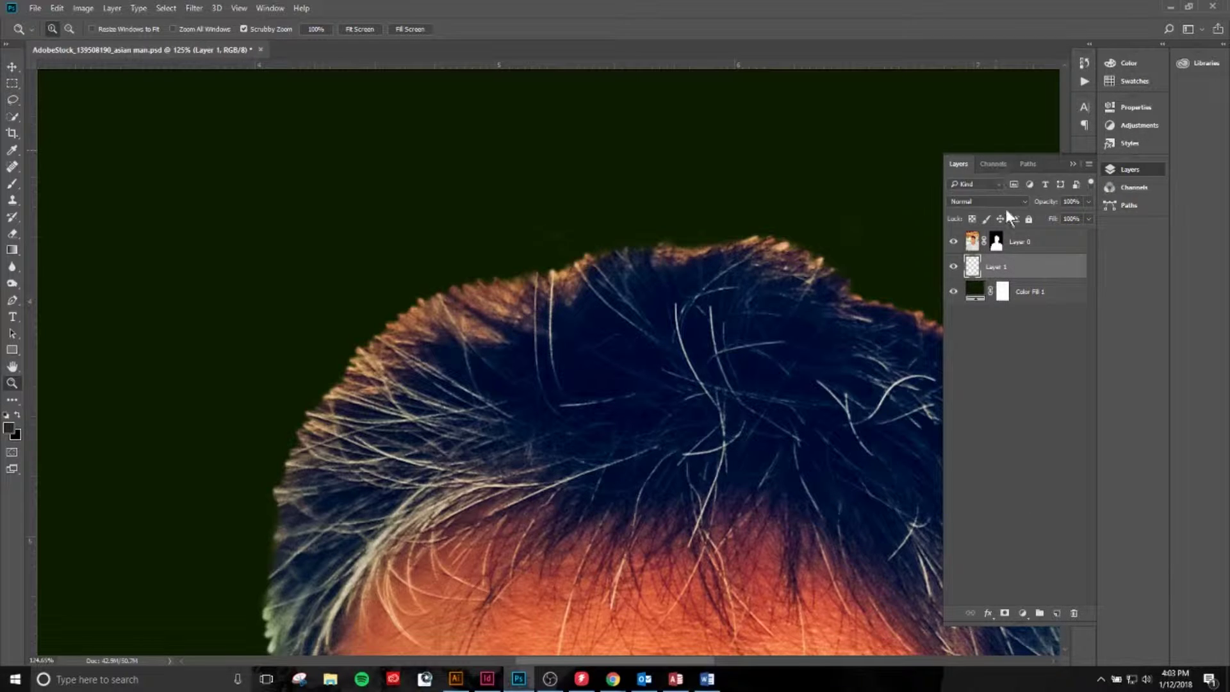
{"action": "left_click_drag", "start_coordinate": [1004, 277], "coordinate": [998, 246]}
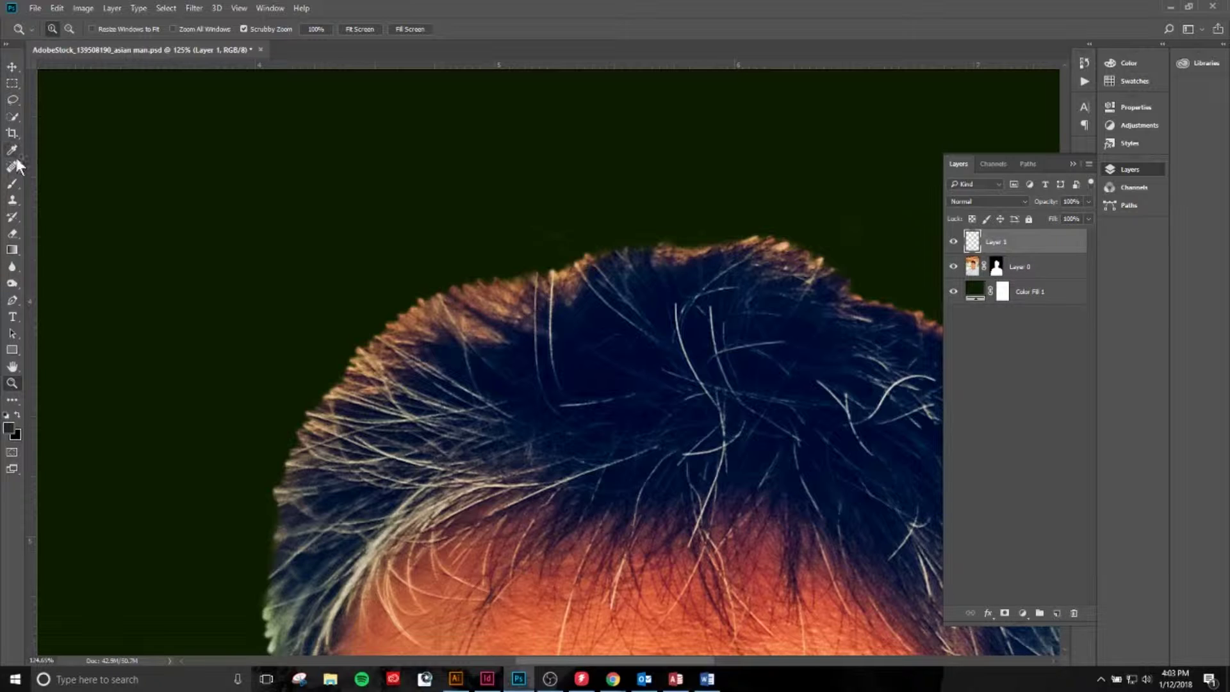
{"action": "left_click", "coordinate": [12, 202]}
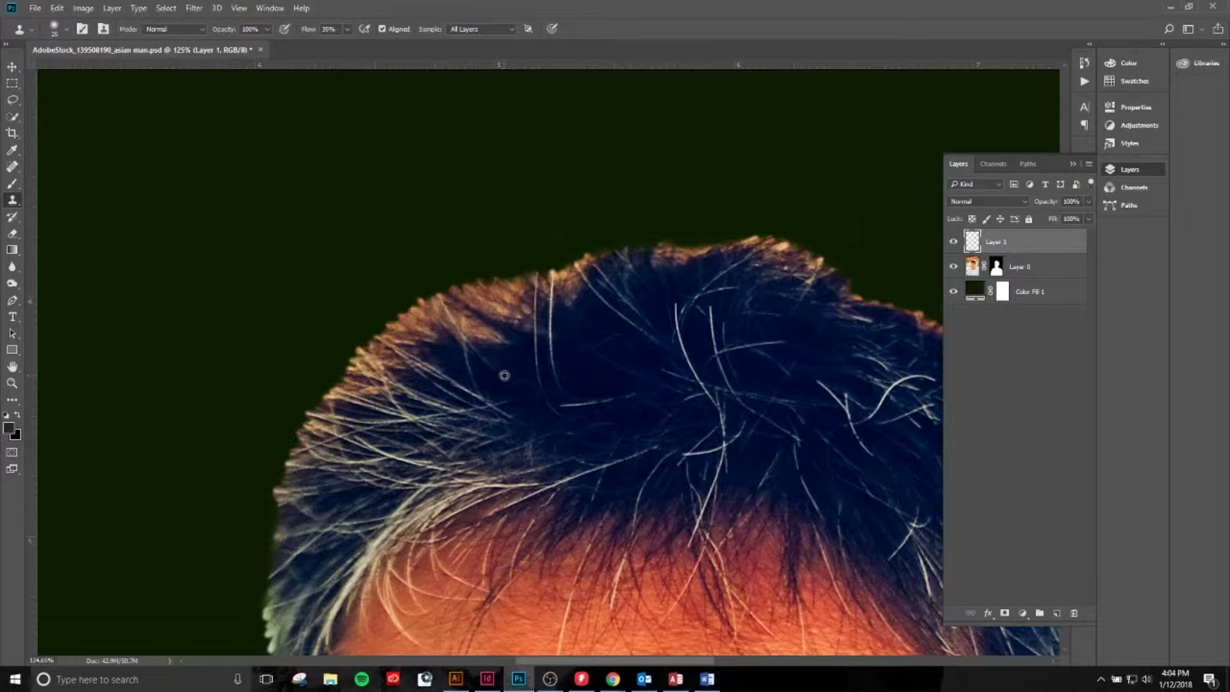
Step: Clone dark hair over the orange fringe at the upper-left part of the hair on Layer 1
{"action": "mouse_move", "coordinate": [475, 346]}
{"action": "left_mouse_down"}
{"action": "mouse_move", "coordinate": [452, 324]}
{"action": "mouse_move", "coordinate": [500, 374]}
{"action": "mouse_move", "coordinate": [447, 308]}
{"action": "left_mouse_up"}
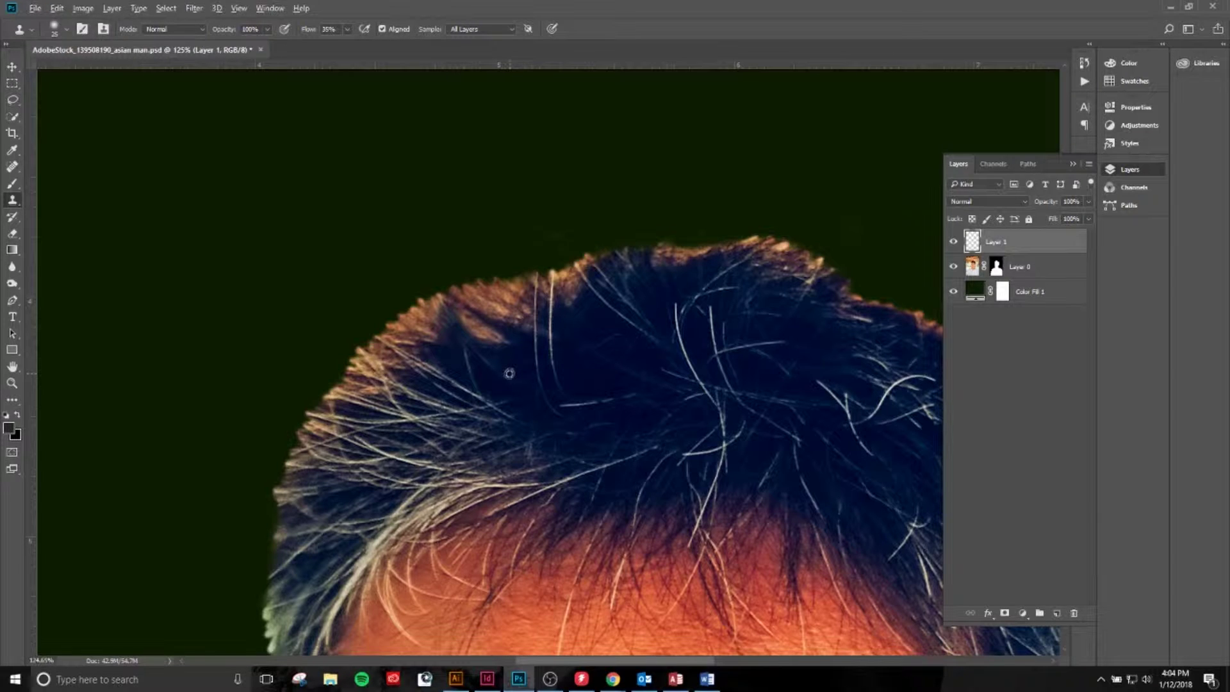
{"action": "left_click_drag", "start_coordinate": [449, 318], "coordinate": [435, 306]}
{"action": "mouse_move", "coordinate": [467, 367]}
{"action": "left_mouse_down"}
{"action": "mouse_move", "coordinate": [456, 357]}
{"action": "mouse_move", "coordinate": [487, 336]}
{"action": "mouse_move", "coordinate": [505, 353]}
{"action": "mouse_move", "coordinate": [536, 332]}
{"action": "mouse_move", "coordinate": [535, 353]}
{"action": "left_mouse_up"}
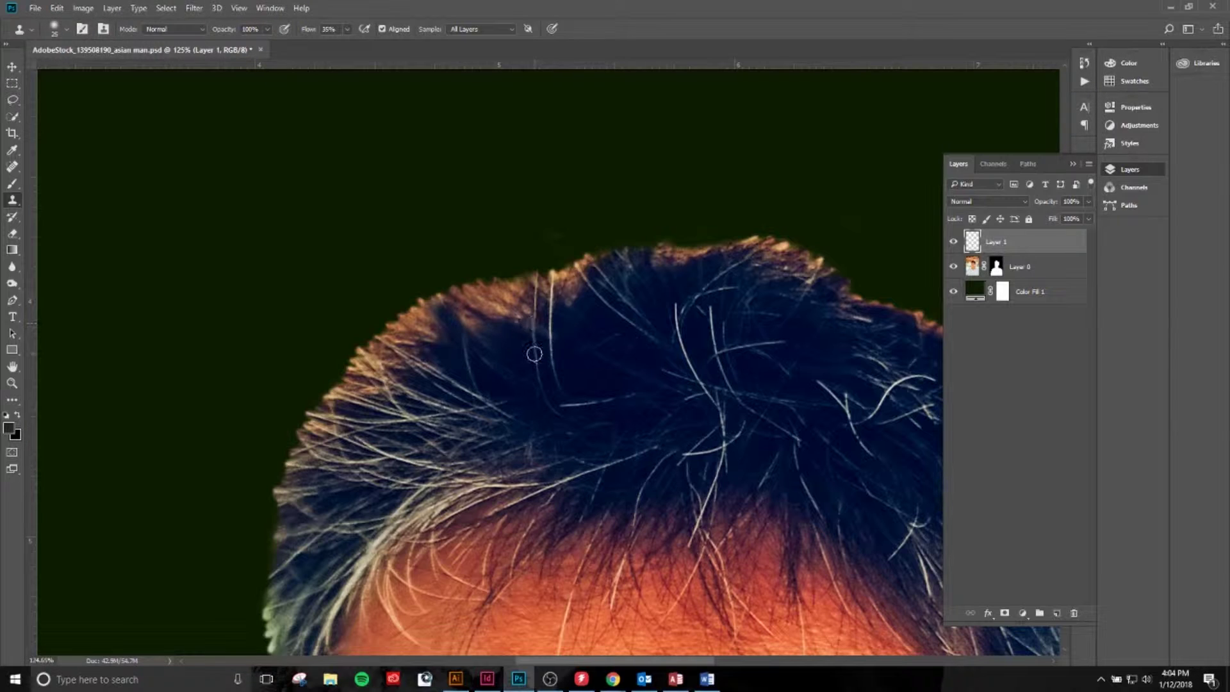
{"action": "left_click", "coordinate": [525, 354], "text": "alt"}
{"action": "mouse_move", "coordinate": [525, 308]}
{"action": "left_mouse_down"}
{"action": "mouse_move", "coordinate": [514, 326]}
{"action": "mouse_move", "coordinate": [511, 308]}
{"action": "mouse_move", "coordinate": [503, 319]}
{"action": "mouse_move", "coordinate": [487, 306]}
{"action": "mouse_move", "coordinate": [507, 305]}
{"action": "mouse_move", "coordinate": [465, 296]}
{"action": "mouse_move", "coordinate": [485, 321]}
{"action": "mouse_move", "coordinate": [453, 299]}
{"action": "mouse_move", "coordinate": [469, 317]}
{"action": "left_mouse_up"}
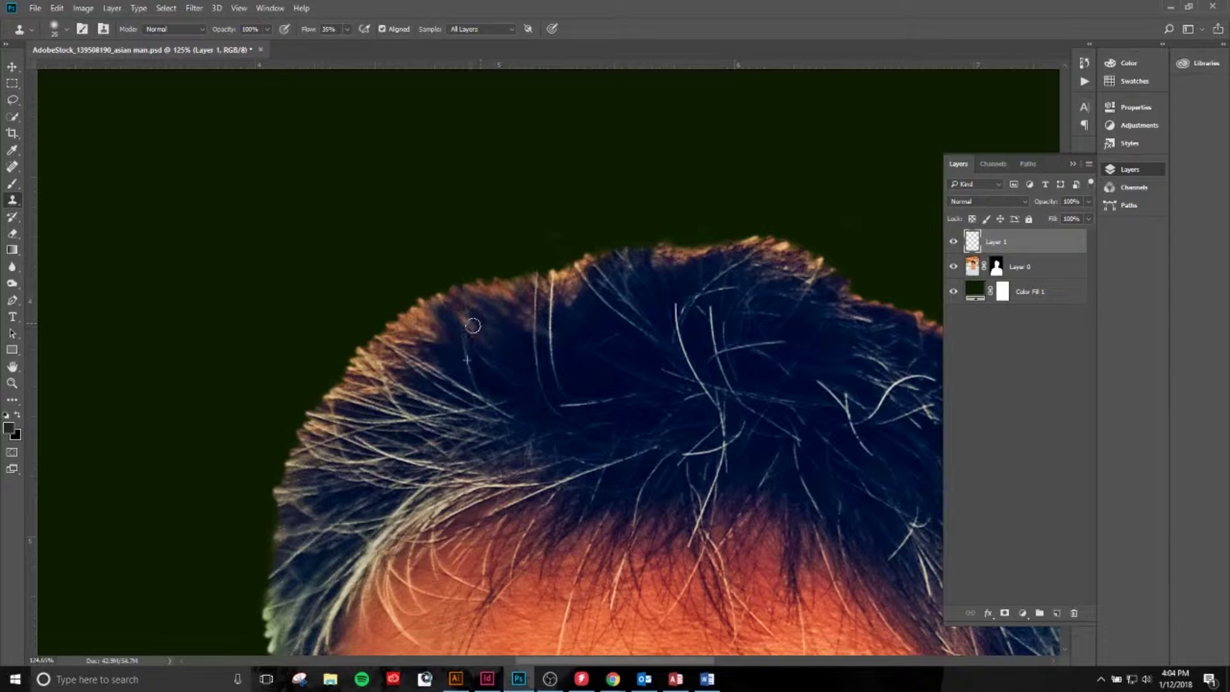
Step: Clone darker hair over the light fringe along the left side of the head on Layer 1
{"action": "mouse_move", "coordinate": [423, 403]}
{"action": "left_mouse_down"}
{"action": "mouse_move", "coordinate": [450, 336]}
{"action": "mouse_move", "coordinate": [401, 312]}
{"action": "mouse_move", "coordinate": [450, 320]}
{"action": "mouse_move", "coordinate": [401, 295]}
{"action": "left_mouse_up"}
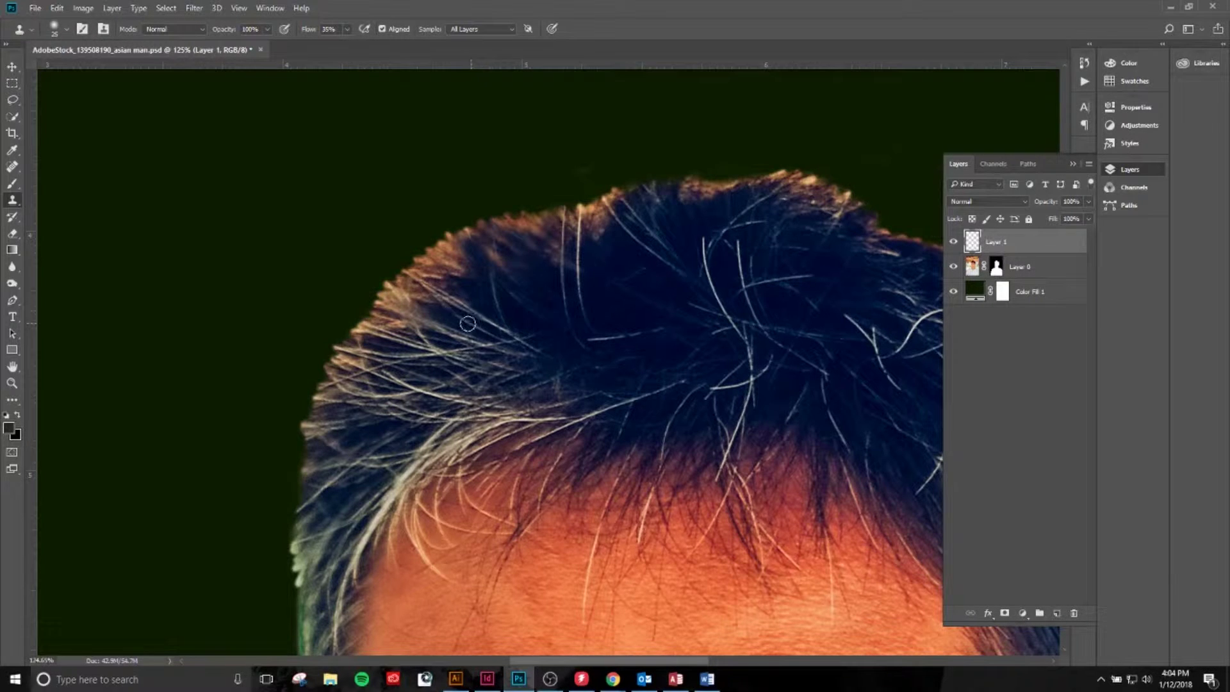
{"action": "left_click_drag", "start_coordinate": [418, 389], "coordinate": [419, 320]}
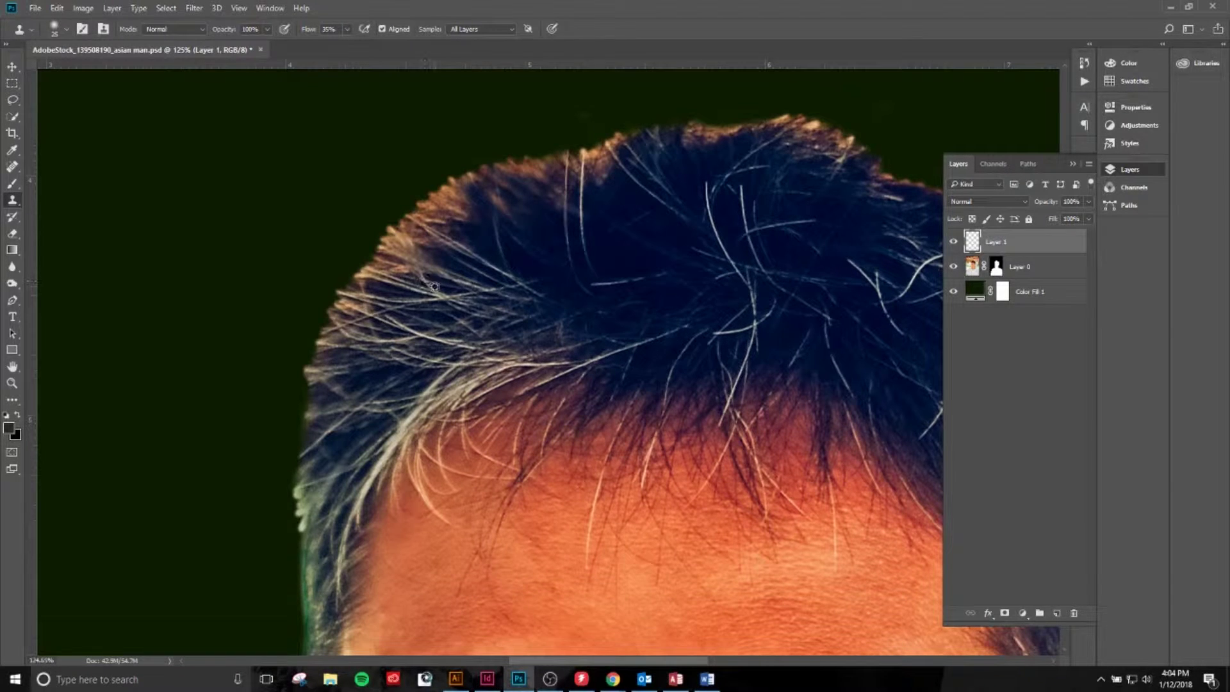
{"action": "left_click", "coordinate": [444, 303], "text": "alt"}
{"action": "mouse_move", "coordinate": [437, 277]}
{"action": "left_mouse_down"}
{"action": "mouse_move", "coordinate": [412, 259]}
{"action": "mouse_move", "coordinate": [444, 269]}
{"action": "mouse_move", "coordinate": [397, 244]}
{"action": "mouse_move", "coordinate": [448, 272]}
{"action": "mouse_move", "coordinate": [437, 306]}
{"action": "mouse_move", "coordinate": [441, 294]}
{"action": "mouse_move", "coordinate": [387, 259]}
{"action": "mouse_move", "coordinate": [428, 281]}
{"action": "mouse_move", "coordinate": [377, 270]}
{"action": "mouse_move", "coordinate": [442, 300]}
{"action": "mouse_move", "coordinate": [372, 283]}
{"action": "mouse_move", "coordinate": [424, 300]}
{"action": "mouse_move", "coordinate": [416, 321]}
{"action": "mouse_move", "coordinate": [340, 309]}
{"action": "mouse_move", "coordinate": [390, 304]}
{"action": "mouse_move", "coordinate": [353, 296]}
{"action": "left_mouse_up"}
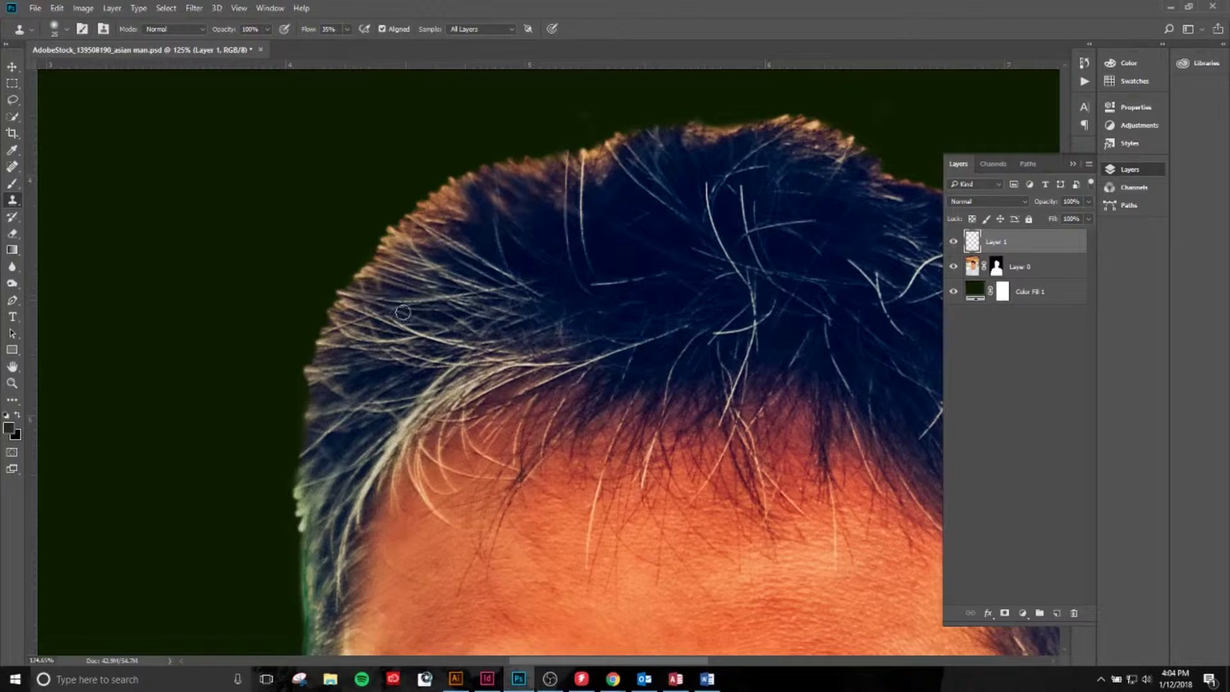
{"action": "mouse_move", "coordinate": [385, 365]}
{"action": "left_mouse_down"}
{"action": "mouse_move", "coordinate": [368, 340]}
{"action": "mouse_move", "coordinate": [332, 402]}
{"action": "left_mouse_up"}
{"action": "left_click_drag", "start_coordinate": [387, 343], "coordinate": [385, 347]}
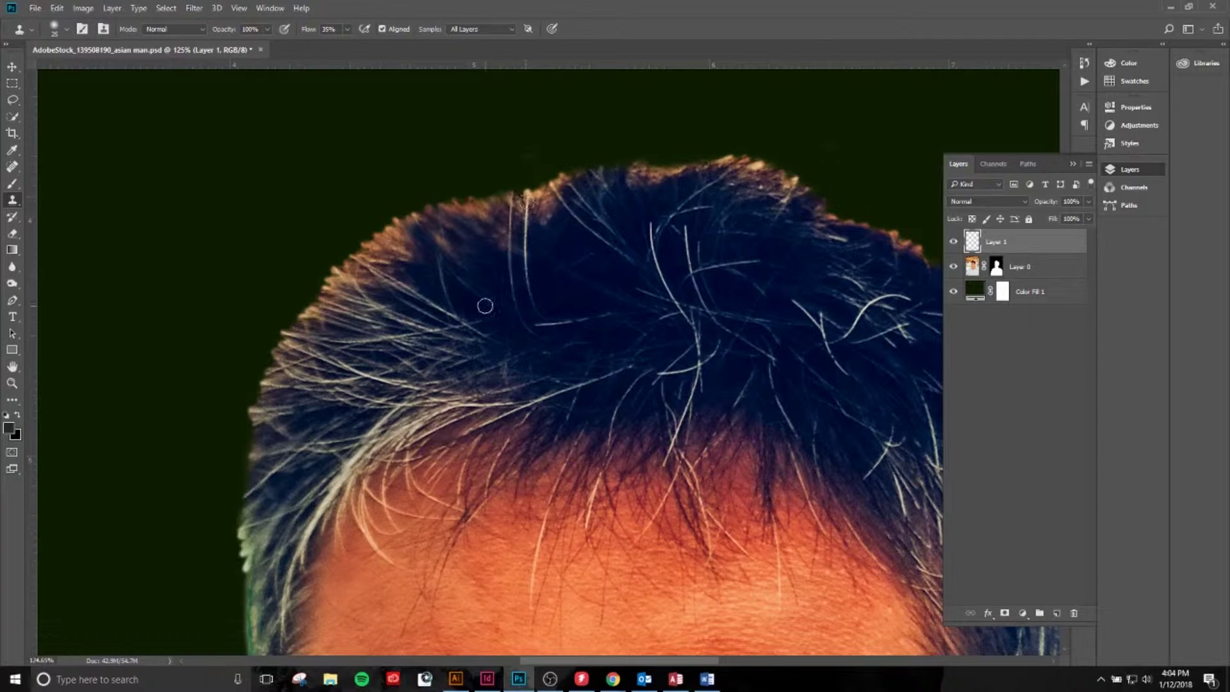
{"action": "left_click_drag", "start_coordinate": [473, 297], "coordinate": [462, 319]}
{"action": "mouse_move", "coordinate": [508, 355]}
{"action": "left_mouse_down"}
{"action": "mouse_move", "coordinate": [675, 352]}
{"action": "mouse_move", "coordinate": [684, 328]}
{"action": "left_mouse_up"}
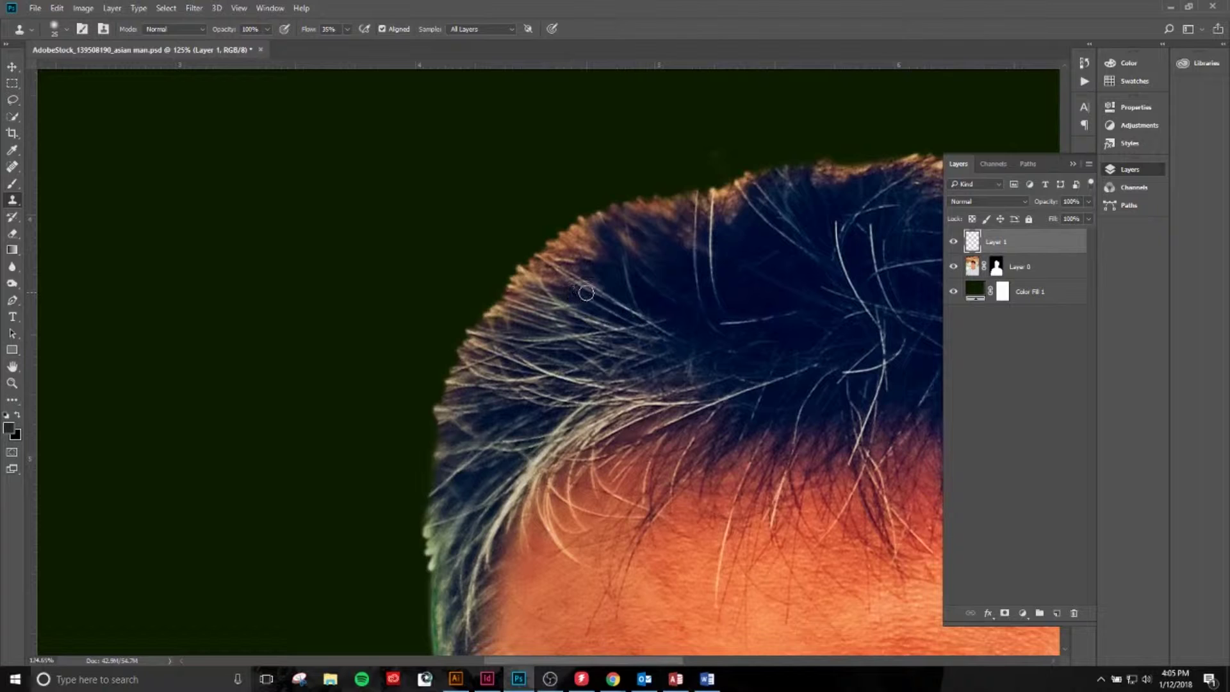
{"action": "left_click_drag", "start_coordinate": [609, 298], "coordinate": [623, 317]}
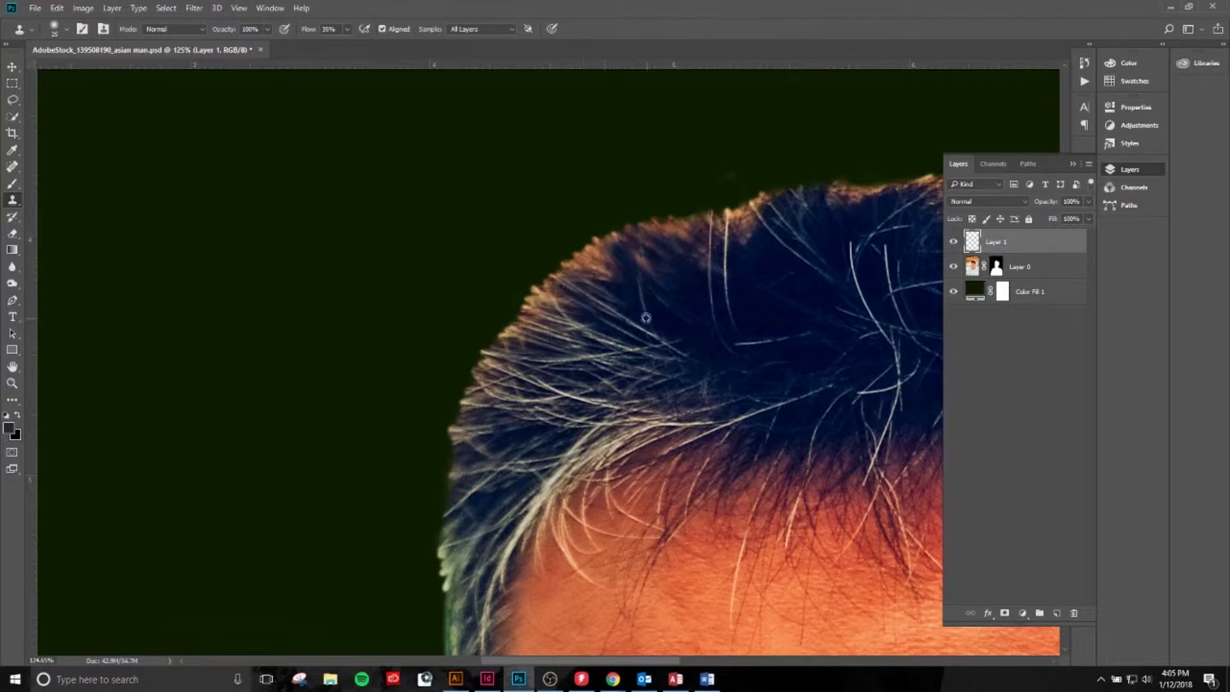
Step: Retouch the jagged, light-colored left hair edge on Layer 1 with close-up strokes
{"action": "scroll", "coordinate": [556, 295], "scroll_direction": "up", "scroll_amount": 5}
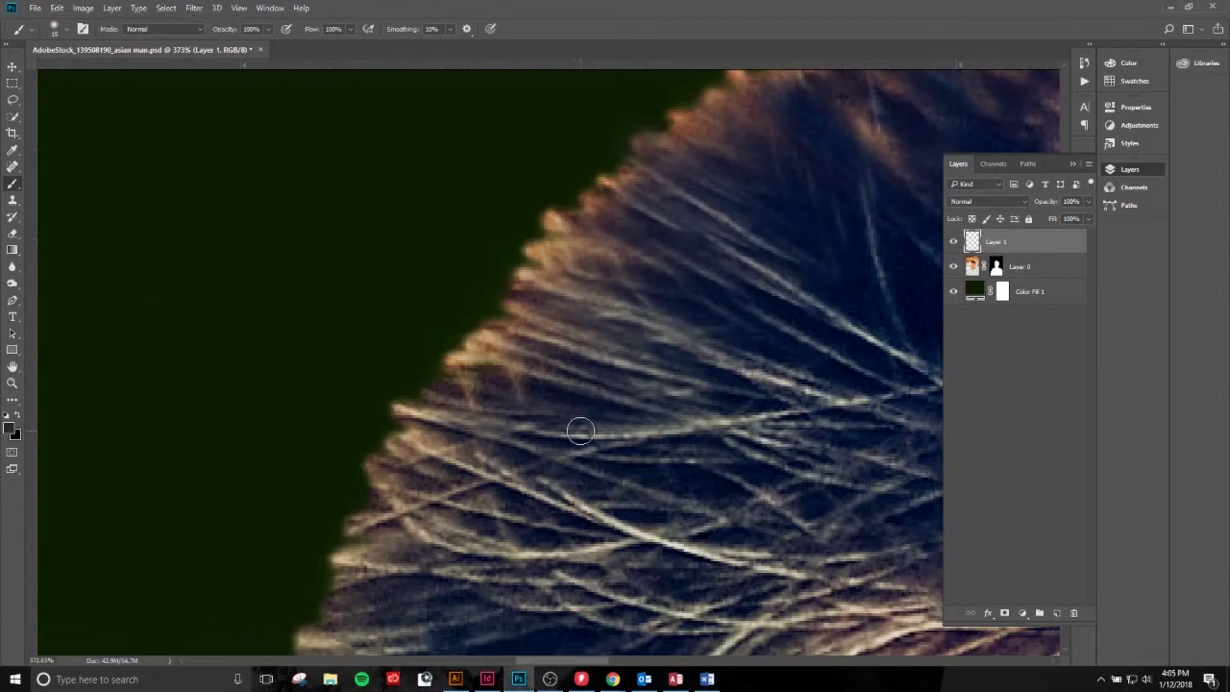
{"action": "left_click_drag", "start_coordinate": [388, 518], "coordinate": [428, 339]}
{"action": "left_click_drag", "start_coordinate": [403, 442], "coordinate": [424, 190]}
{"action": "left_click_drag", "start_coordinate": [350, 359], "coordinate": [362, 506]}
{"action": "left_click_drag", "start_coordinate": [389, 417], "coordinate": [498, 202]}
{"action": "key", "text": "ctrl+minus"}
{"action": "key", "text": "ctrl+minus"}
Step: Paint on Layer 0's mask with the Brush tool to clean up the left contour of the hair
{"action": "left_click", "coordinate": [996, 267]}
{"action": "key", "text": "b"}
{"action": "left_click_drag", "start_coordinate": [448, 387], "coordinate": [449, 284]}
{"action": "key", "text": "x"}
{"action": "left_click_drag", "start_coordinate": [494, 236], "coordinate": [498, 556]}
{"action": "left_click_drag", "start_coordinate": [492, 436], "coordinate": [497, 230]}
{"action": "mouse_move", "coordinate": [478, 373]}
{"action": "left_mouse_down"}
{"action": "mouse_move", "coordinate": [460, 547]}
{"action": "mouse_move", "coordinate": [462, 355]}
{"action": "left_mouse_up"}
{"action": "left_click_drag", "start_coordinate": [475, 166], "coordinate": [429, 592]}
{"action": "left_click_drag", "start_coordinate": [442, 166], "coordinate": [392, 592]}
{"action": "left_click_drag", "start_coordinate": [399, 243], "coordinate": [364, 320]}
Step: Clone dark hair from inside the head over the orange fringe on the upper-left contour, working on Layer 1
{"action": "key", "text": "s"}
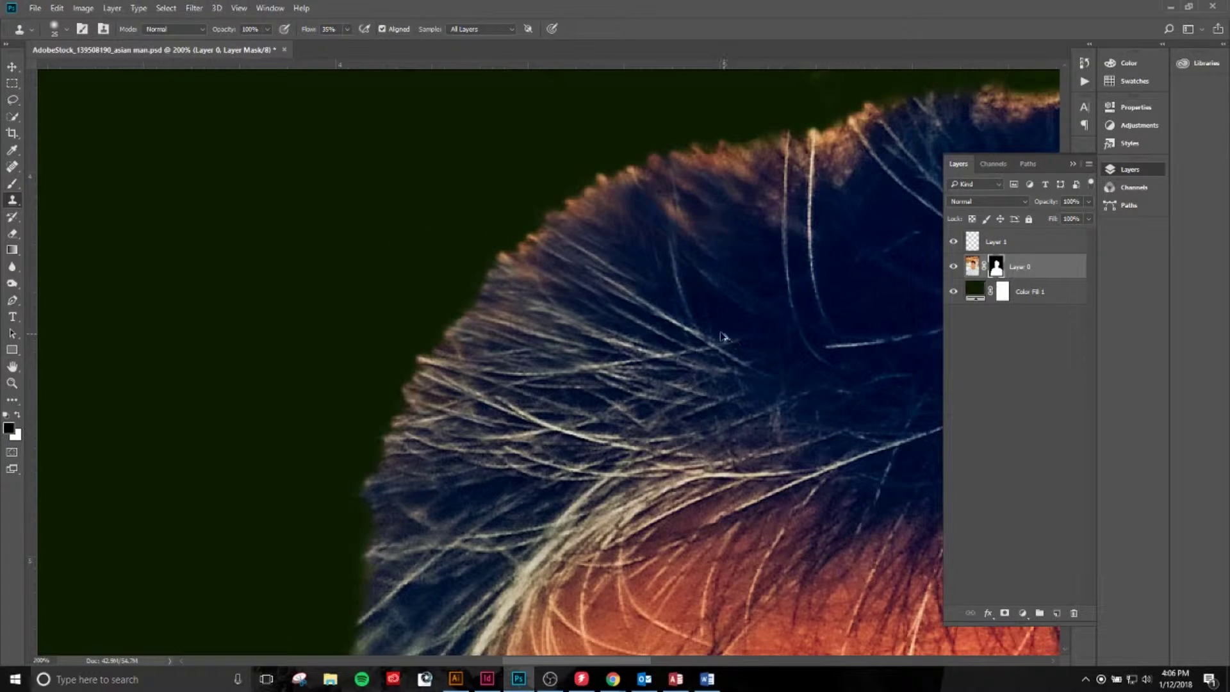
{"action": "left_click", "coordinate": [1000, 242]}
{"action": "left_click_drag", "start_coordinate": [517, 318], "coordinate": [494, 411]}
{"action": "left_click_drag", "start_coordinate": [567, 378], "coordinate": [551, 459]}
{"action": "left_click", "coordinate": [552, 459], "text": "alt"}
{"action": "left_click_drag", "start_coordinate": [500, 421], "coordinate": [599, 355]}
{"action": "left_click", "coordinate": [658, 407], "text": "alt"}
{"action": "left_click", "coordinate": [597, 353]}
Step: Extend the dark hair cloning along the contour toward the crown, resampling from nearby hair
{"action": "left_click_drag", "start_coordinate": [579, 417], "coordinate": [470, 490]}
{"action": "mouse_move", "coordinate": [518, 416]}
{"action": "left_mouse_down"}
{"action": "mouse_move", "coordinate": [538, 435]}
{"action": "mouse_move", "coordinate": [551, 397]}
{"action": "mouse_move", "coordinate": [625, 403]}
{"action": "mouse_move", "coordinate": [643, 427]}
{"action": "mouse_move", "coordinate": [670, 387]}
{"action": "left_mouse_up"}
{"action": "left_click", "coordinate": [609, 480], "text": "alt"}
{"action": "left_click", "coordinate": [640, 469], "text": "alt"}
{"action": "left_click_drag", "start_coordinate": [707, 443], "coordinate": [705, 496]}
{"action": "left_click", "coordinate": [707, 493], "text": "alt"}
{"action": "mouse_move", "coordinate": [698, 442]}
{"action": "left_mouse_down"}
{"action": "mouse_move", "coordinate": [706, 428]}
{"action": "mouse_move", "coordinate": [647, 477]}
{"action": "left_mouse_up"}
{"action": "left_click", "coordinate": [617, 486], "text": "alt"}
{"action": "left_click_drag", "start_coordinate": [633, 445], "coordinate": [629, 456]}
Step: Touch up Layer 0's mask and clone dark hair over the fringe at the top of the head on Layer 1
{"action": "left_click", "coordinate": [996, 267]}
{"action": "left_click_drag", "start_coordinate": [833, 359], "coordinate": [750, 345]}
{"action": "left_click", "coordinate": [1012, 242]}
{"action": "mouse_move", "coordinate": [629, 410]}
{"action": "left_mouse_down"}
{"action": "mouse_move", "coordinate": [676, 439]}
{"action": "mouse_move", "coordinate": [644, 397]}
{"action": "left_mouse_up"}
{"action": "left_click_drag", "start_coordinate": [742, 443], "coordinate": [656, 472]}
{"action": "left_click", "coordinate": [684, 490], "text": "alt"}
{"action": "mouse_move", "coordinate": [670, 412]}
{"action": "left_mouse_down"}
{"action": "mouse_move", "coordinate": [659, 406]}
{"action": "mouse_move", "coordinate": [724, 416]}
{"action": "left_mouse_up"}
{"action": "left_click_drag", "start_coordinate": [578, 423], "coordinate": [579, 428]}
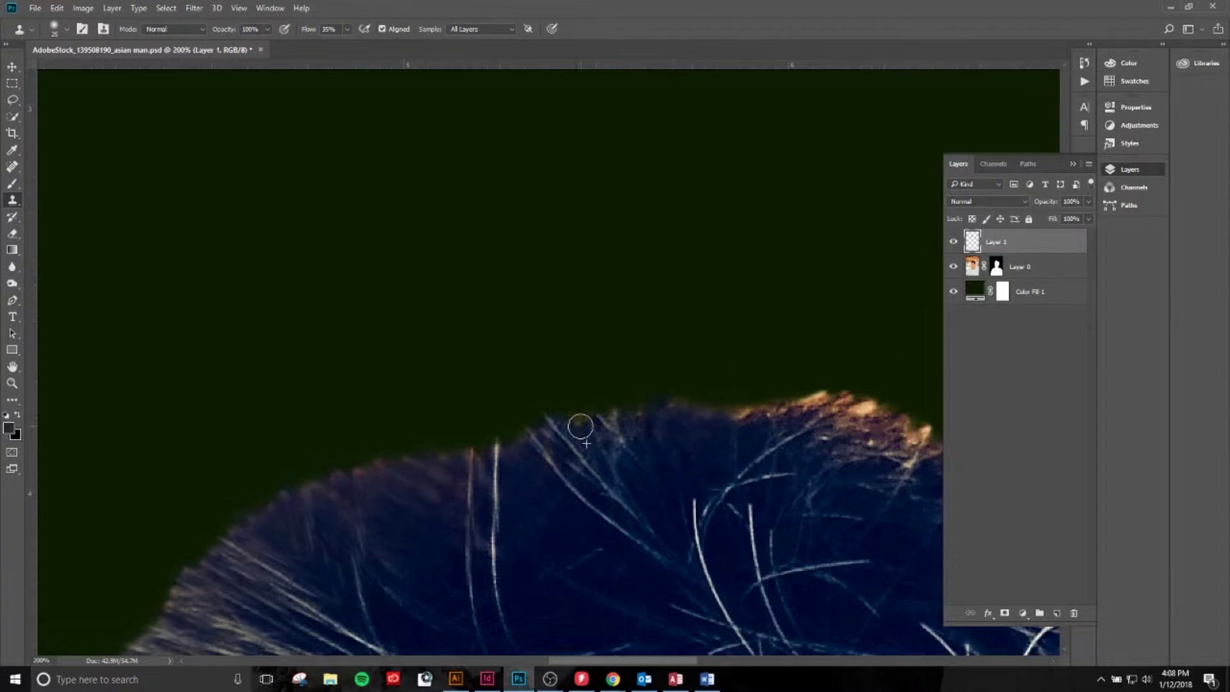
Step: Clone dark hair over the bright orange fringe to the right of the crown on Layer 1
{"action": "left_click_drag", "start_coordinate": [754, 458], "coordinate": [573, 447]}
{"action": "left_click", "coordinate": [577, 442], "text": "alt"}
{"action": "mouse_move", "coordinate": [631, 404]}
{"action": "left_mouse_down"}
{"action": "mouse_move", "coordinate": [631, 387]}
{"action": "mouse_move", "coordinate": [647, 384]}
{"action": "left_mouse_up"}
{"action": "left_click", "coordinate": [618, 473], "text": "alt"}
{"action": "mouse_move", "coordinate": [684, 389]}
{"action": "left_mouse_down"}
{"action": "mouse_move", "coordinate": [669, 408]}
{"action": "mouse_move", "coordinate": [761, 431]}
{"action": "mouse_move", "coordinate": [606, 341]}
{"action": "left_mouse_up"}
{"action": "left_click_drag", "start_coordinate": [625, 372], "coordinate": [660, 411]}
{"action": "left_click_drag", "start_coordinate": [587, 420], "coordinate": [476, 402]}
Step: Adjust the Clone Stamp brush and clone dark hair over the remaining fringe directly on Layer 0
{"action": "left_click", "coordinate": [973, 267]}
{"action": "right_click", "coordinate": [518, 413]}
{"action": "left_click_drag", "start_coordinate": [592, 430], "coordinate": [587, 431]}
{"action": "key", "text": "Return"}
{"action": "left_click", "coordinate": [609, 415], "text": "alt"}
{"action": "left_click_drag", "start_coordinate": [623, 392], "coordinate": [695, 447]}
{"action": "mouse_move", "coordinate": [752, 474]}
{"action": "left_mouse_down"}
{"action": "mouse_move", "coordinate": [549, 352]}
{"action": "mouse_move", "coordinate": [579, 340]}
{"action": "mouse_move", "coordinate": [627, 356]}
{"action": "mouse_move", "coordinate": [571, 366]}
{"action": "left_mouse_up"}
{"action": "left_click", "coordinate": [565, 369], "text": "alt"}
{"action": "left_click", "coordinate": [558, 375], "text": "alt"}
{"action": "left_click_drag", "start_coordinate": [587, 363], "coordinate": [625, 377]}
{"action": "mouse_move", "coordinate": [626, 378]}
{"action": "left_mouse_down"}
{"action": "mouse_move", "coordinate": [568, 355]}
{"action": "mouse_move", "coordinate": [585, 341]}
{"action": "mouse_move", "coordinate": [574, 351]}
{"action": "left_mouse_up"}
{"action": "left_click", "coordinate": [996, 267]}
{"action": "key", "text": "e"}
{"action": "key", "text": "ctrl+z"}
{"action": "left_click", "coordinate": [974, 242]}
{"action": "left_click", "coordinate": [996, 266]}
{"action": "key", "text": "b"}
Step: Clone dark hair over the remaining light edge on the right side of the head on Layer 1
{"action": "left_click", "coordinate": [974, 243]}
{"action": "key", "text": "s"}
{"action": "left_click_drag", "start_coordinate": [646, 380], "coordinate": [644, 342]}
{"action": "left_click", "coordinate": [520, 353], "text": "alt"}
{"action": "mouse_move", "coordinate": [558, 355]}
{"action": "left_mouse_down"}
{"action": "mouse_move", "coordinate": [578, 336]}
{"action": "mouse_move", "coordinate": [572, 347]}
{"action": "left_mouse_up"}
{"action": "left_click", "coordinate": [520, 334], "text": "alt"}
{"action": "mouse_move", "coordinate": [572, 349]}
{"action": "left_mouse_down"}
{"action": "mouse_move", "coordinate": [522, 318]}
{"action": "mouse_move", "coordinate": [524, 370]}
{"action": "mouse_move", "coordinate": [554, 403]}
{"action": "mouse_move", "coordinate": [495, 304]}
{"action": "left_mouse_up"}
{"action": "left_click", "coordinate": [493, 362], "text": "alt"}
{"action": "mouse_move", "coordinate": [490, 285]}
{"action": "left_mouse_down"}
{"action": "mouse_move", "coordinate": [519, 398]}
{"action": "mouse_move", "coordinate": [561, 458]}
{"action": "left_mouse_up"}
{"action": "left_click_drag", "start_coordinate": [544, 513], "coordinate": [508, 268]}
Step: Paint on Layer 0's mask with the Brush tool to refine the rest of the hair contour
{"action": "left_click", "coordinate": [996, 267]}
{"action": "key", "text": "b"}
{"action": "left_click_drag", "start_coordinate": [552, 221], "coordinate": [560, 522]}
{"action": "mouse_move", "coordinate": [558, 538]}
{"action": "left_mouse_down"}
{"action": "mouse_move", "coordinate": [553, 406]}
{"action": "mouse_move", "coordinate": [544, 506]}
{"action": "left_mouse_up"}
{"action": "left_click_drag", "start_coordinate": [542, 511], "coordinate": [609, 236]}
{"action": "mouse_move", "coordinate": [570, 379]}
{"action": "left_mouse_down"}
{"action": "mouse_move", "coordinate": [672, 546]}
{"action": "mouse_move", "coordinate": [708, 182]}
{"action": "left_mouse_up"}
{"action": "mouse_move", "coordinate": [710, 160]}
{"action": "left_mouse_down"}
{"action": "mouse_move", "coordinate": [678, 244]}
{"action": "mouse_move", "coordinate": [503, 477]}
{"action": "left_mouse_up"}
{"action": "left_click_drag", "start_coordinate": [690, 221], "coordinate": [621, 450]}
Step: Examine the whole retouched head and its hair edges against the dark green background
{"action": "key", "text": "ctrl+minus"}
{"action": "key", "text": "ctrl+minus"}
{"action": "key", "text": "ctrl+minus"}
{"action": "key", "text": "ctrl+minus"}
{"action": "left_click_drag", "start_coordinate": [616, 206], "coordinate": [752, 201]}
{"action": "key", "text": "v"}
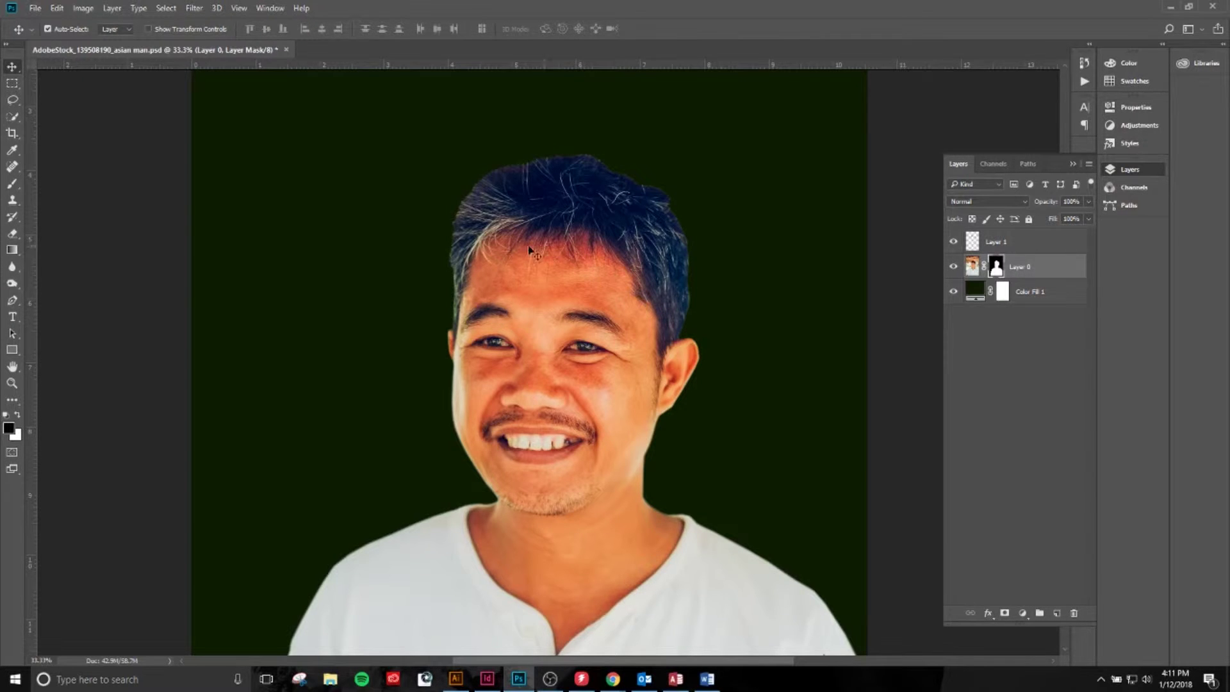
{"action": "scroll", "coordinate": [529, 249], "scroll_direction": "up", "scroll_amount": 3}
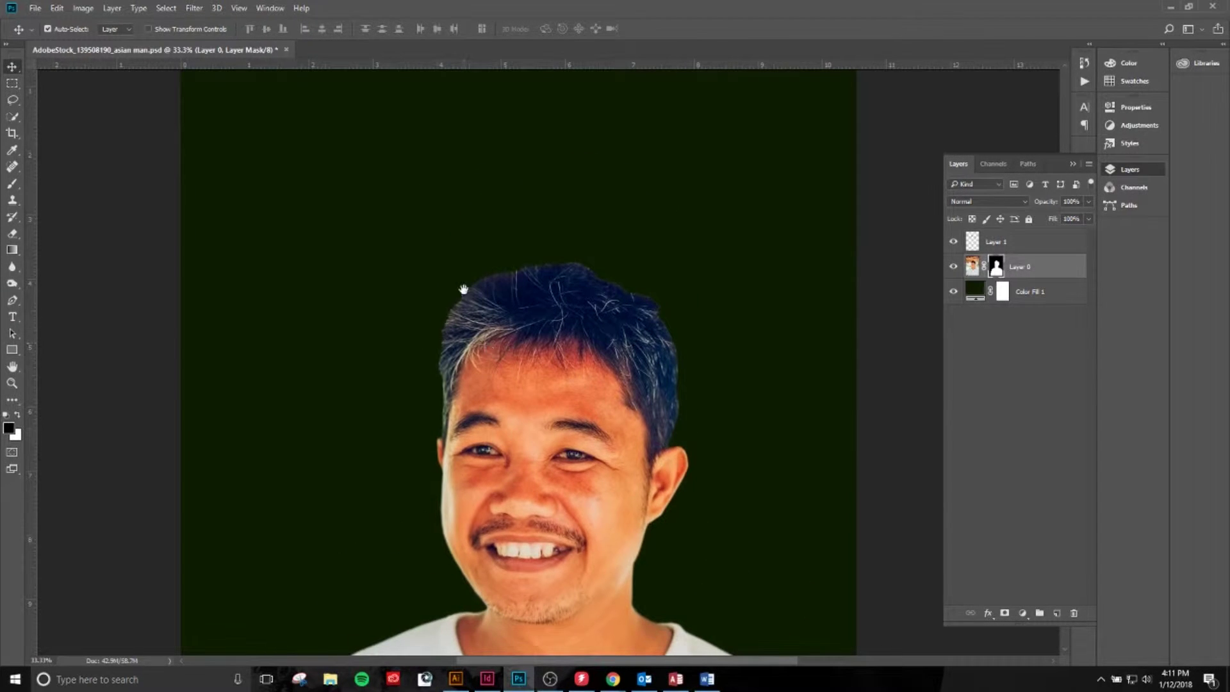
{"action": "left_click_drag", "start_coordinate": [463, 290], "coordinate": [575, 235]}
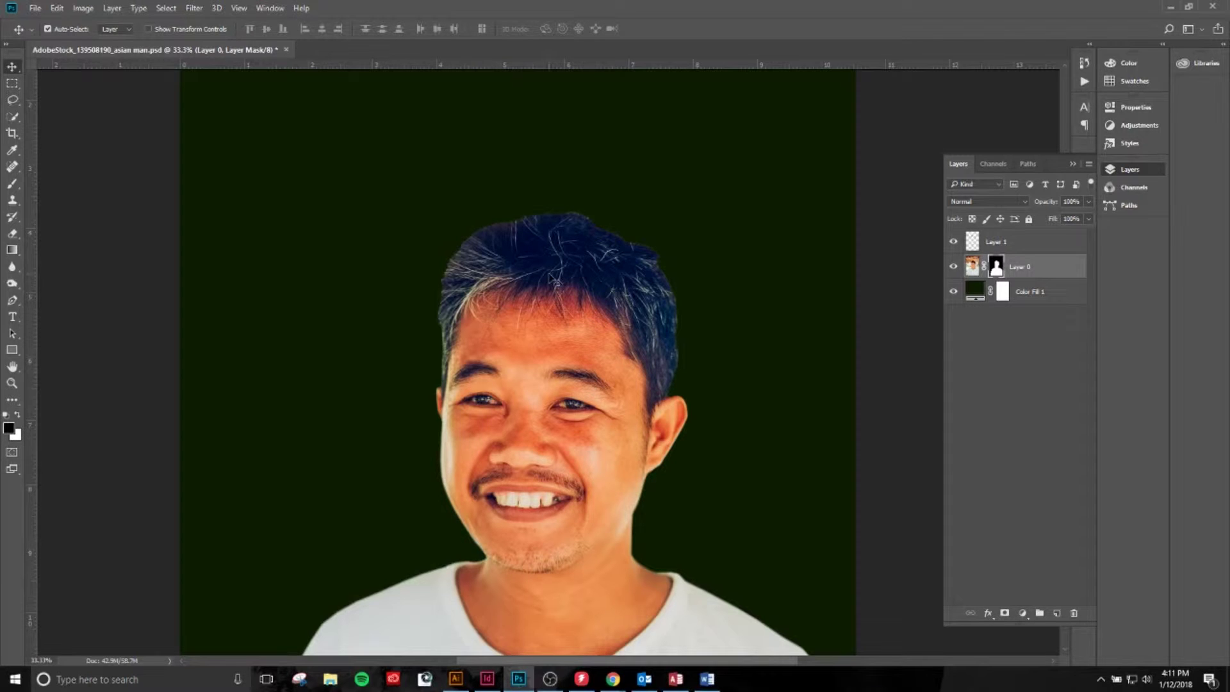
Step: Hide the green color fill layer and save the document as "AdobeStock_139508190_asian man 2", replacing the existing file
{"action": "left_click", "coordinate": [953, 292]}
{"action": "key", "text": "ctrl+shift+s"}
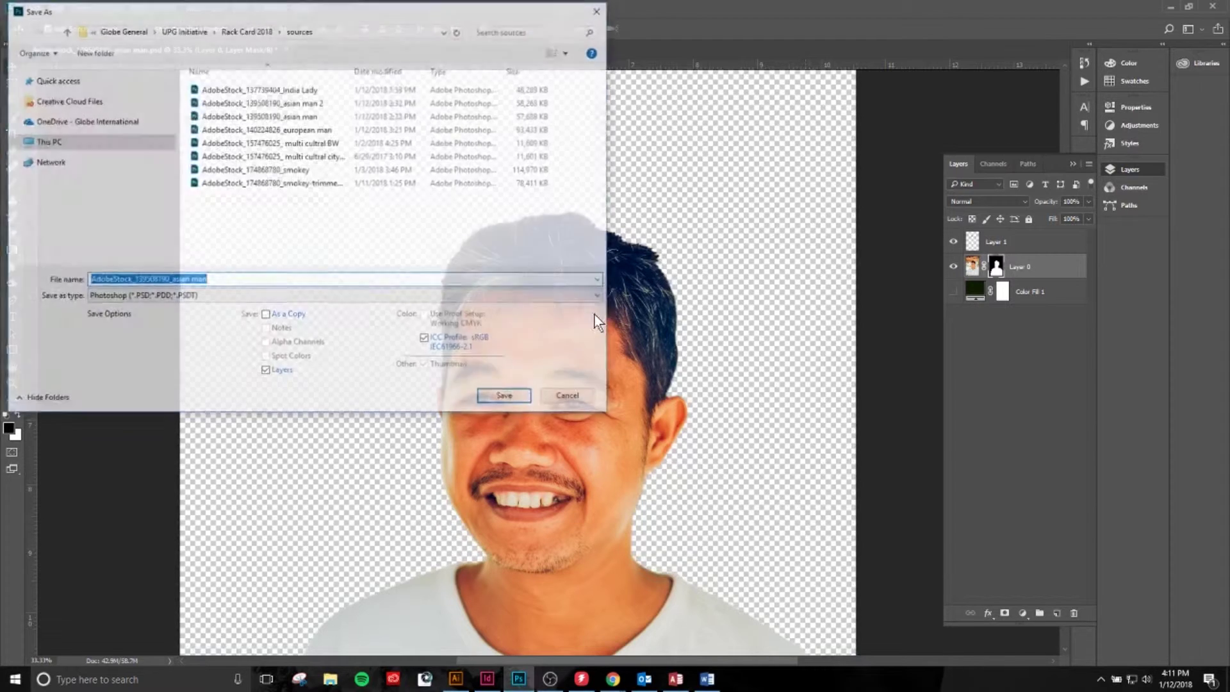
{"action": "type", "text": "2"}
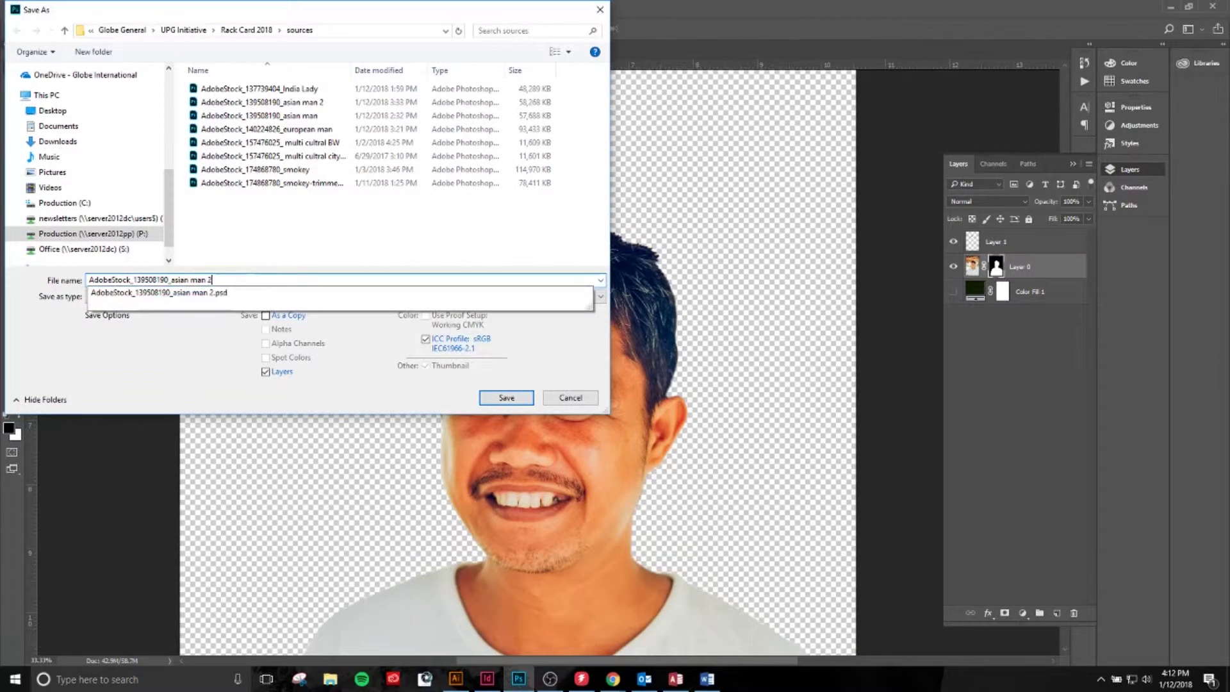
{"action": "key", "text": "Return"}
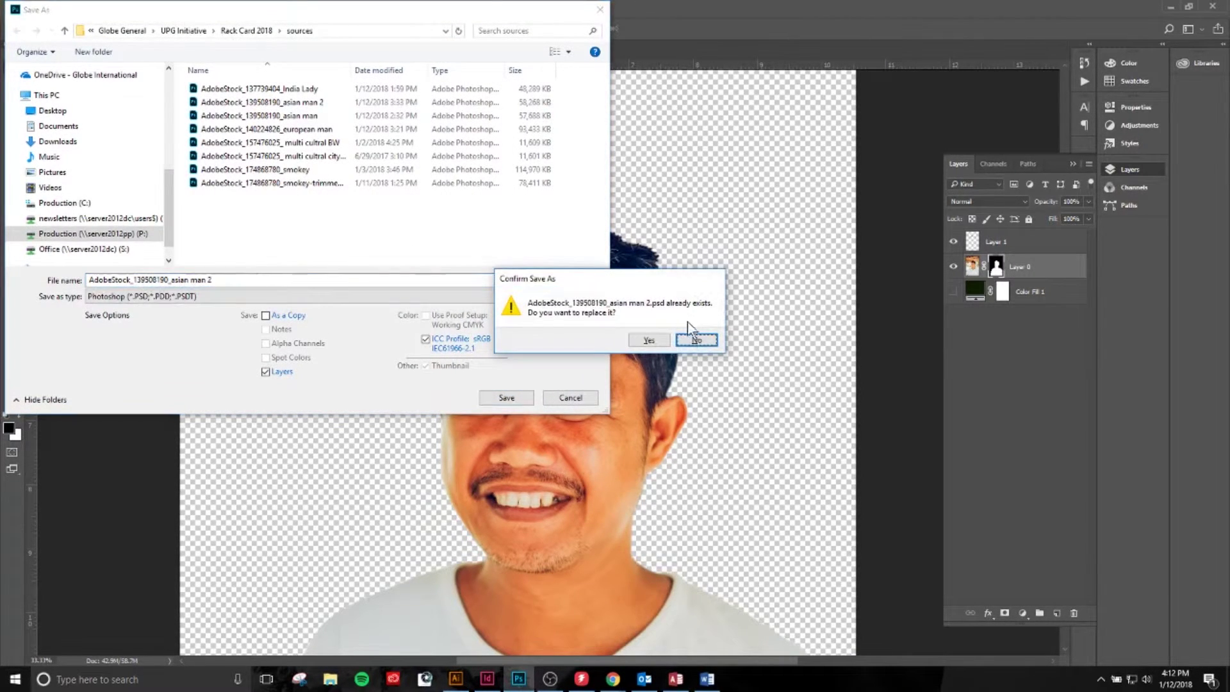
{"action": "left_click", "coordinate": [650, 338]}
{"action": "left_click", "coordinate": [753, 214]}
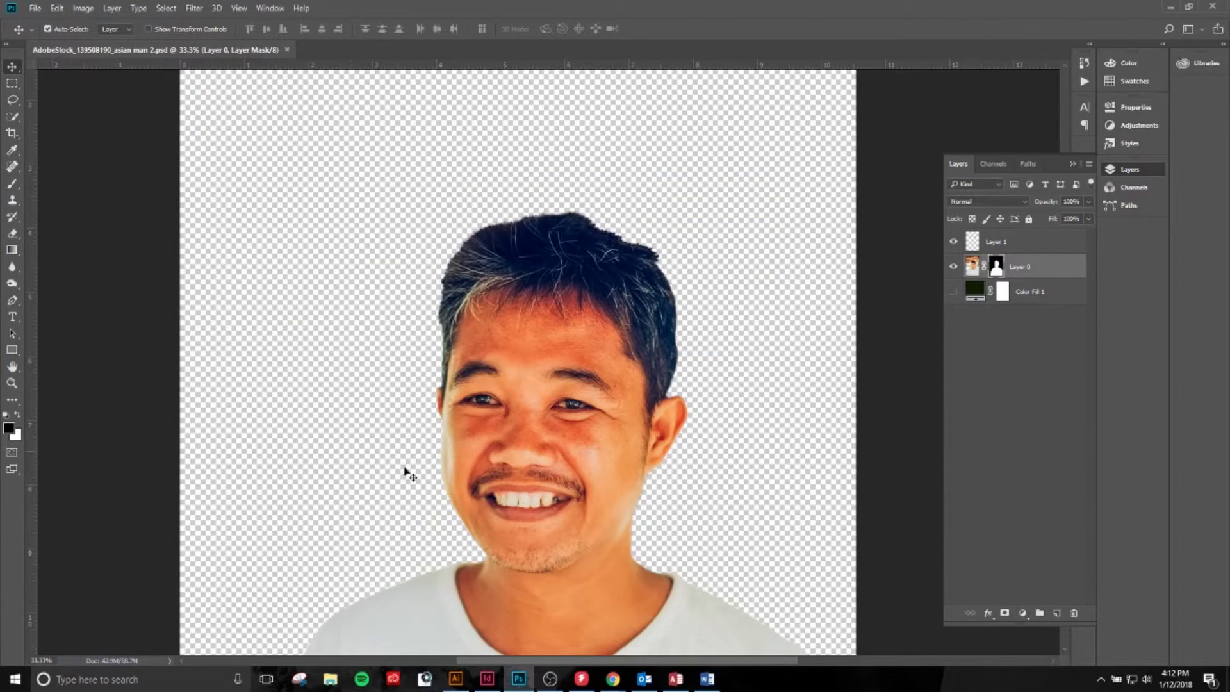
Step: Switch to the InDesign rack card and relink the smiling man's image to "AdobeStock_139508190_asian man 2" in the sources folder
{"action": "left_click", "coordinate": [486, 680]}
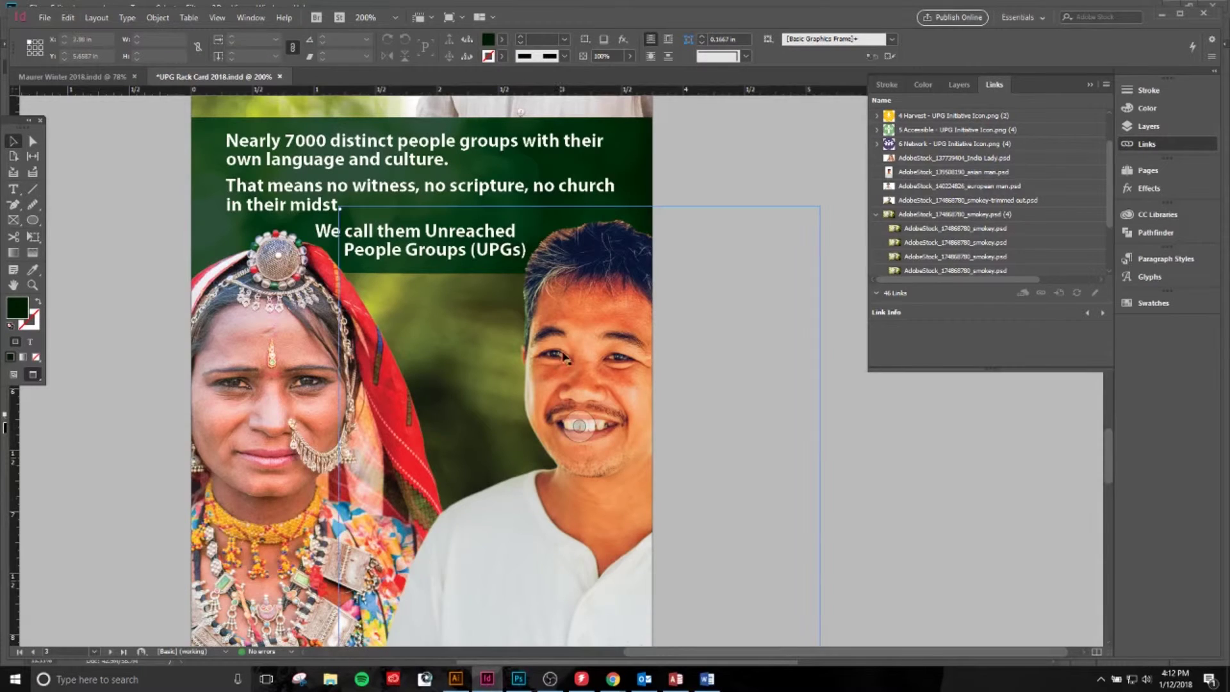
{"action": "left_click", "coordinate": [1043, 292]}
{"action": "scroll", "coordinate": [541, 470], "scroll_direction": "down", "scroll_amount": 2}
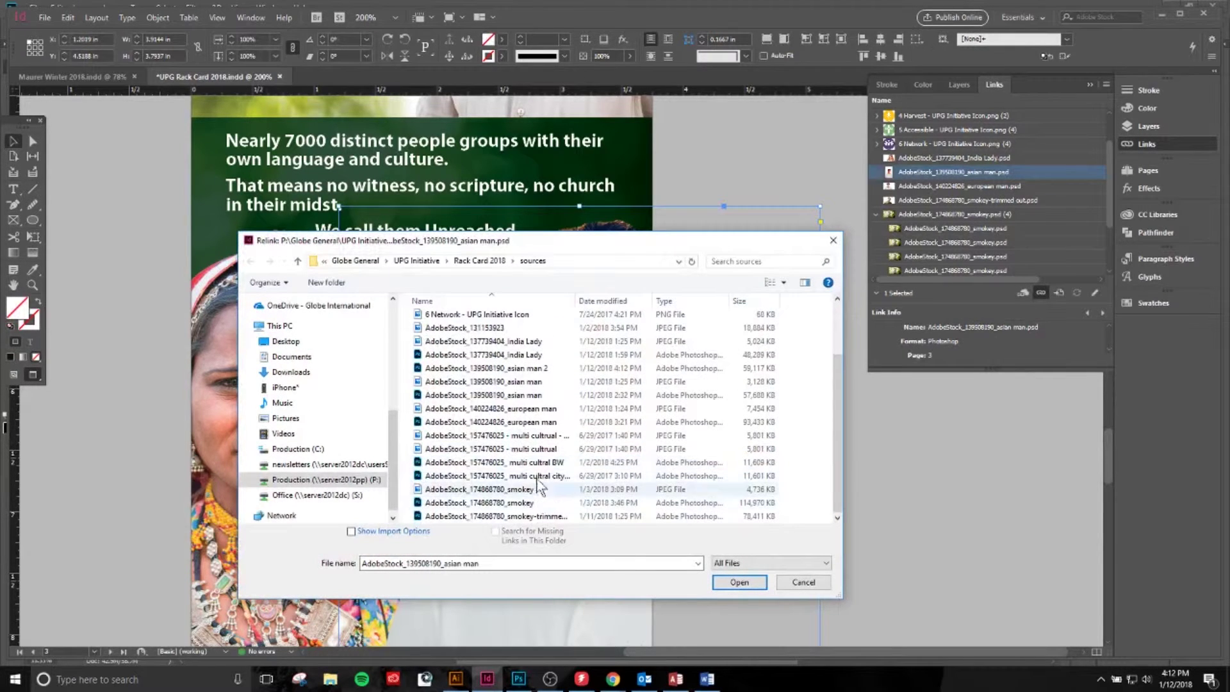
{"action": "left_click", "coordinate": [512, 368]}
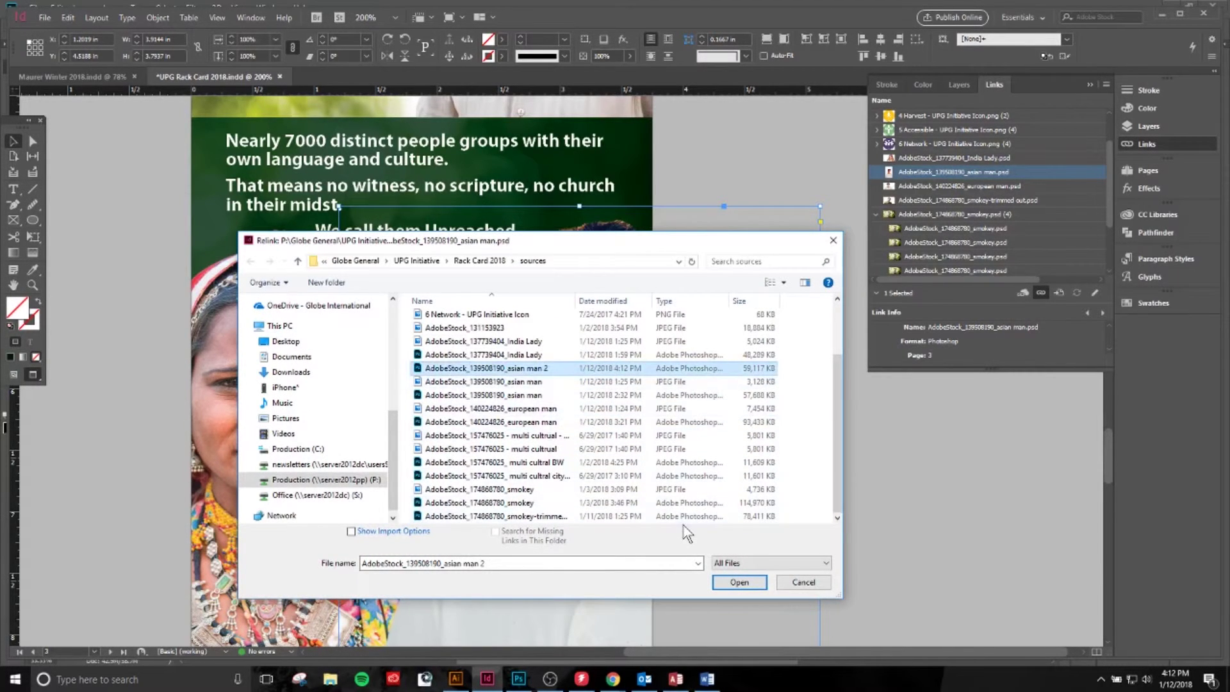
{"action": "left_click", "coordinate": [731, 583]}
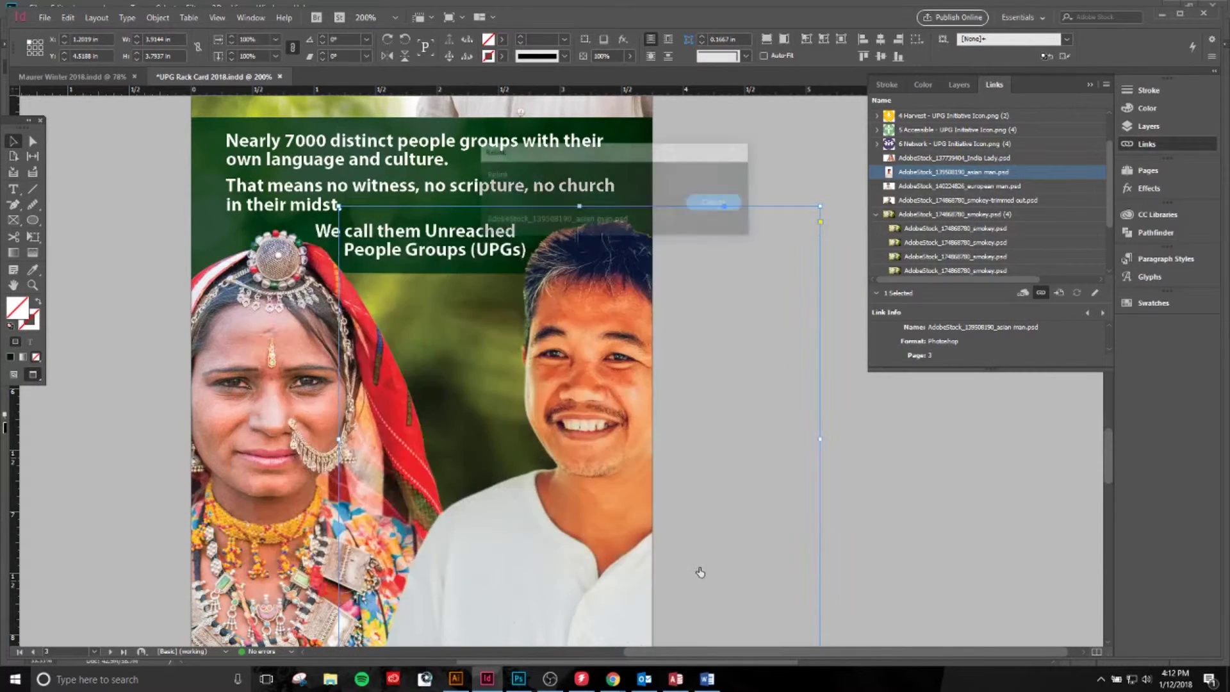
{"action": "left_click", "coordinate": [891, 499]}
Step: Examine the relinked man's hair edge up close against the dark green band
{"action": "left_click_drag", "start_coordinate": [741, 281], "coordinate": [739, 338]}
{"action": "left_click_drag", "start_coordinate": [736, 216], "coordinate": [736, 240]}
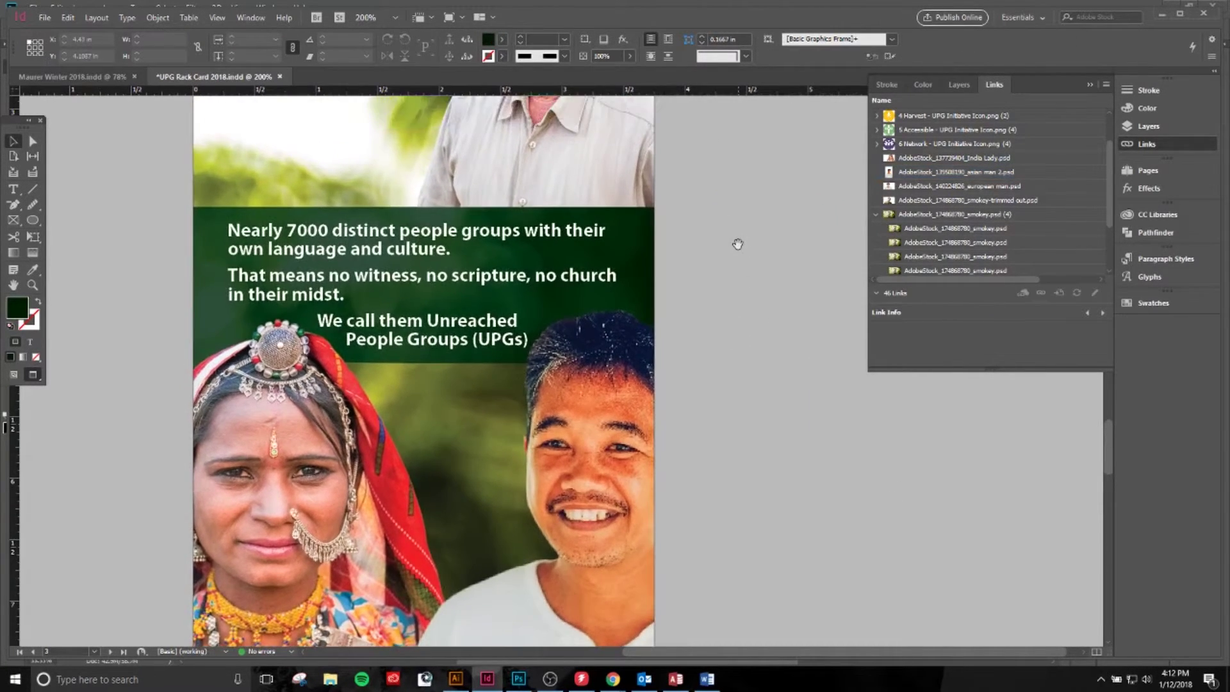
{"action": "key", "text": "ctrl+minus"}
{"action": "left_click_drag", "start_coordinate": [704, 349], "coordinate": [746, 384]}
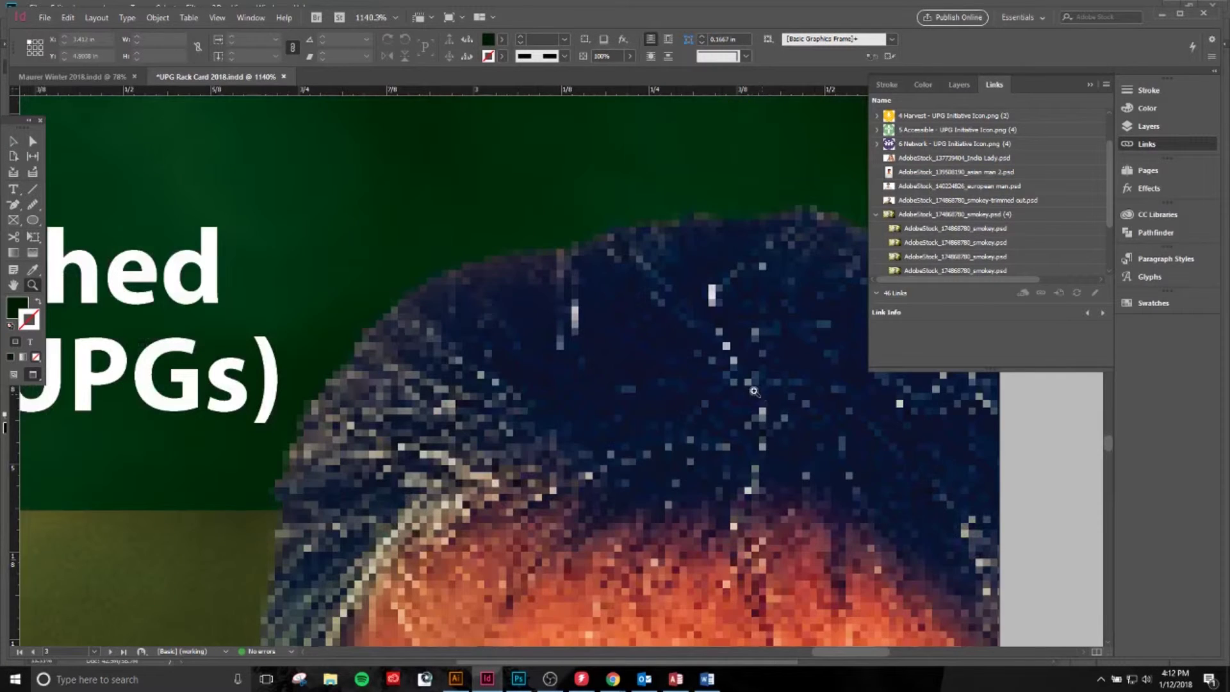
{"action": "left_click_drag", "start_coordinate": [552, 316], "coordinate": [513, 282]}
{"action": "left_click_drag", "start_coordinate": [604, 219], "coordinate": [543, 203]}
Step: Review the rack card page from its lower edge to its headline, and inspect the man's hair contour again up close
{"action": "key", "text": "ctrl+minus"}
{"action": "key", "text": "ctrl+minus"}
{"action": "key", "text": "ctrl+minus"}
{"action": "key", "text": "ctrl+minus"}
{"action": "key", "text": "ctrl+minus"}
{"action": "key", "text": "ctrl+minus"}
{"action": "key", "text": "ctrl+minus"}
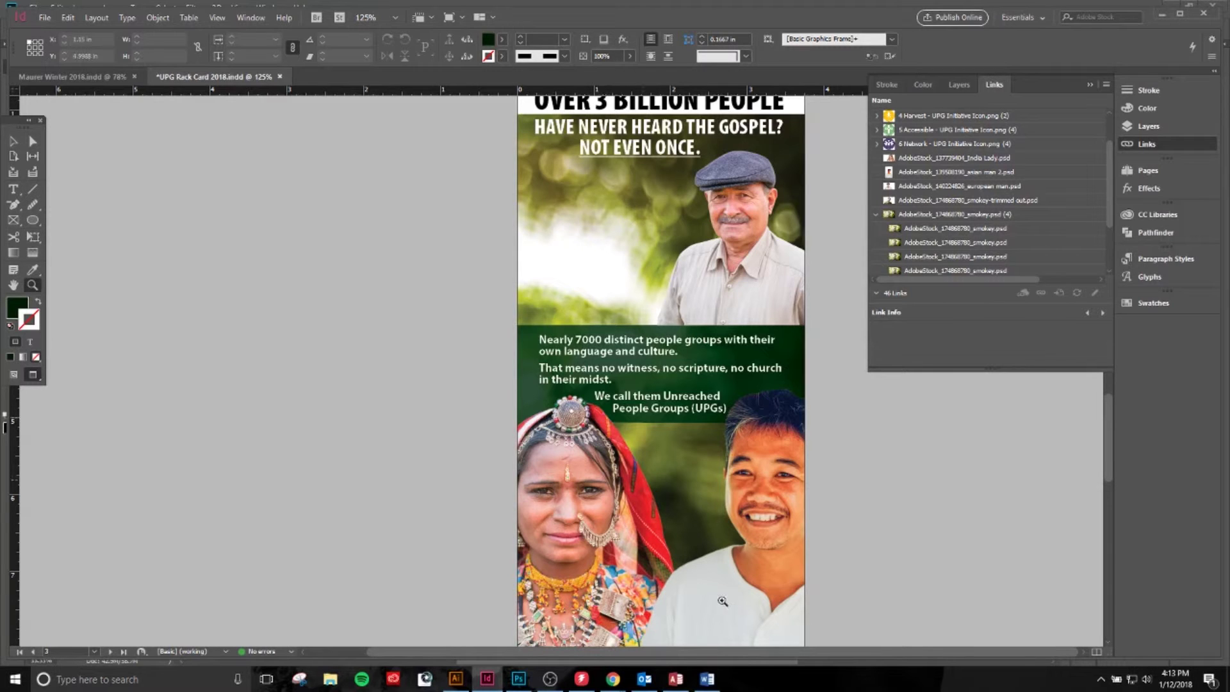
{"action": "scroll", "coordinate": [683, 441], "scroll_direction": "down", "scroll_amount": 1}
{"action": "scroll", "coordinate": [682, 440], "scroll_direction": "down", "scroll_amount": 4}
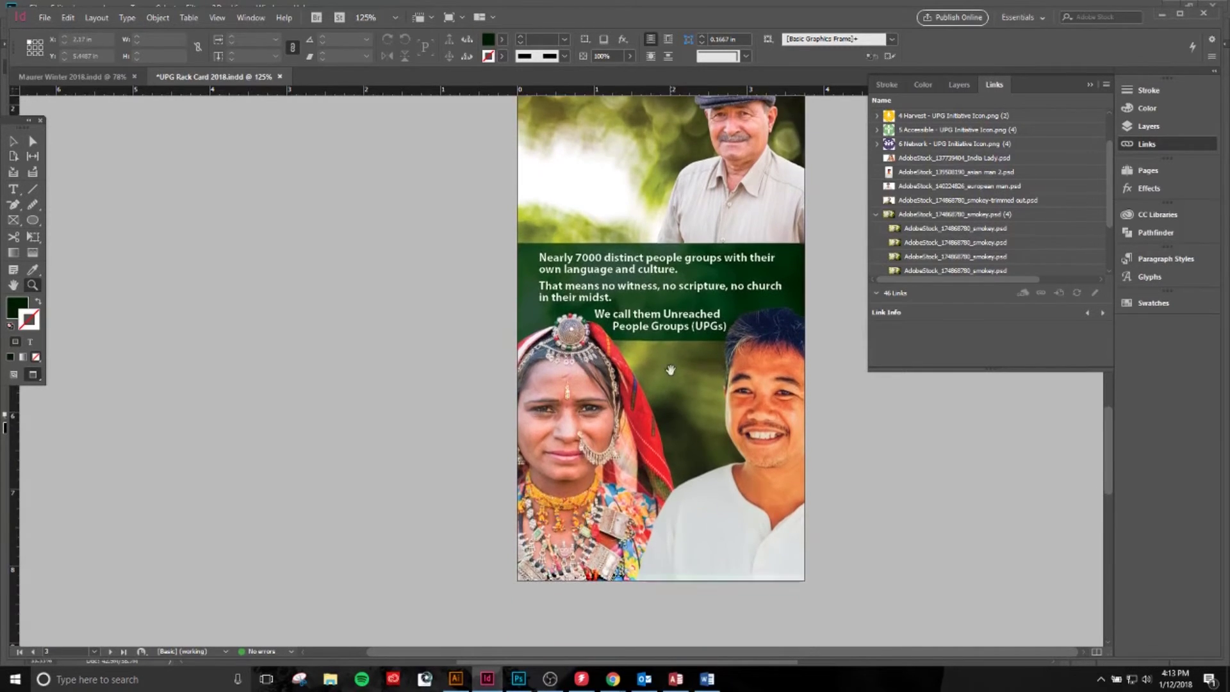
{"action": "scroll", "coordinate": [695, 397], "scroll_direction": "up", "scroll_amount": 1}
{"action": "scroll", "coordinate": [697, 399], "scroll_direction": "up", "scroll_amount": 4}
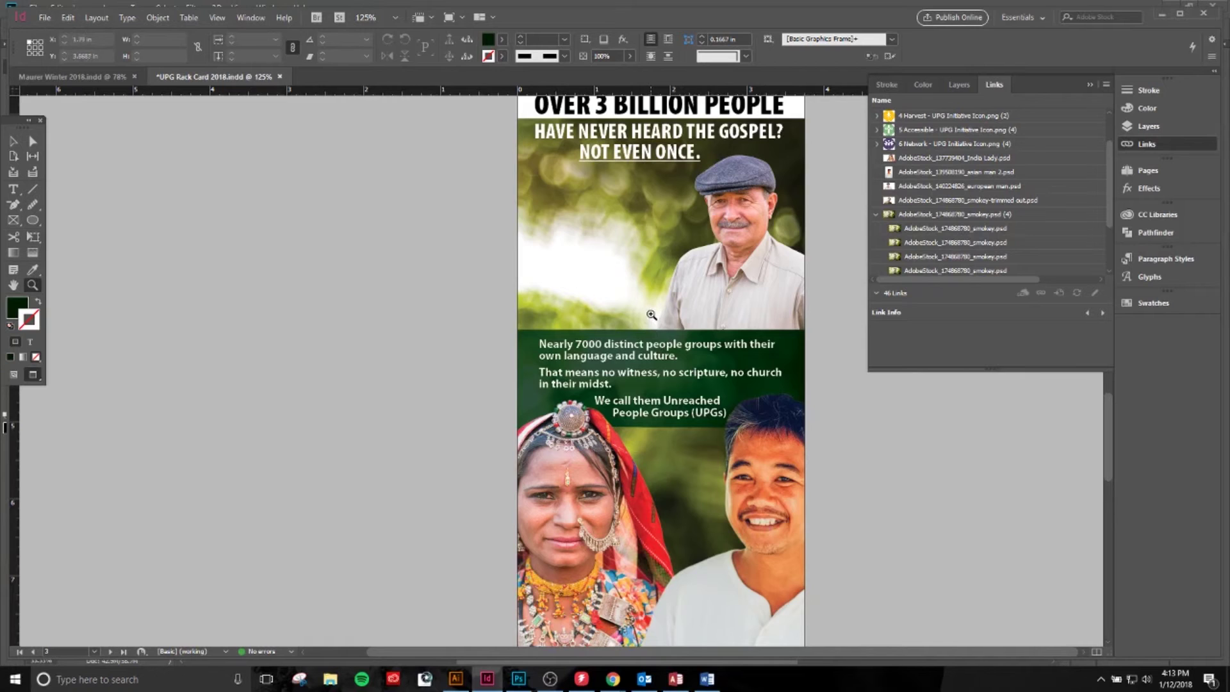
{"action": "scroll", "coordinate": [652, 314], "scroll_direction": "up", "scroll_amount": 5}
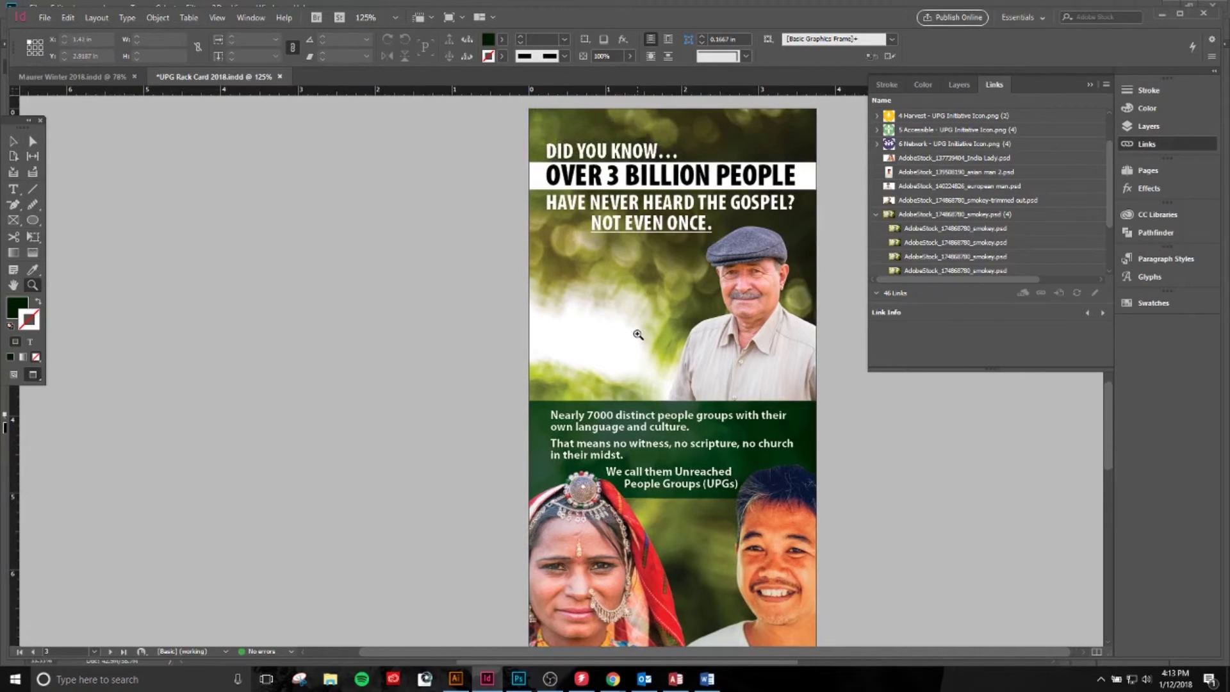
{"action": "scroll", "coordinate": [663, 425], "scroll_direction": "down", "scroll_amount": 2}
{"action": "left_click_drag", "start_coordinate": [787, 466], "coordinate": [918, 561]}
{"action": "left_click_drag", "start_coordinate": [212, 144], "coordinate": [440, 446]}
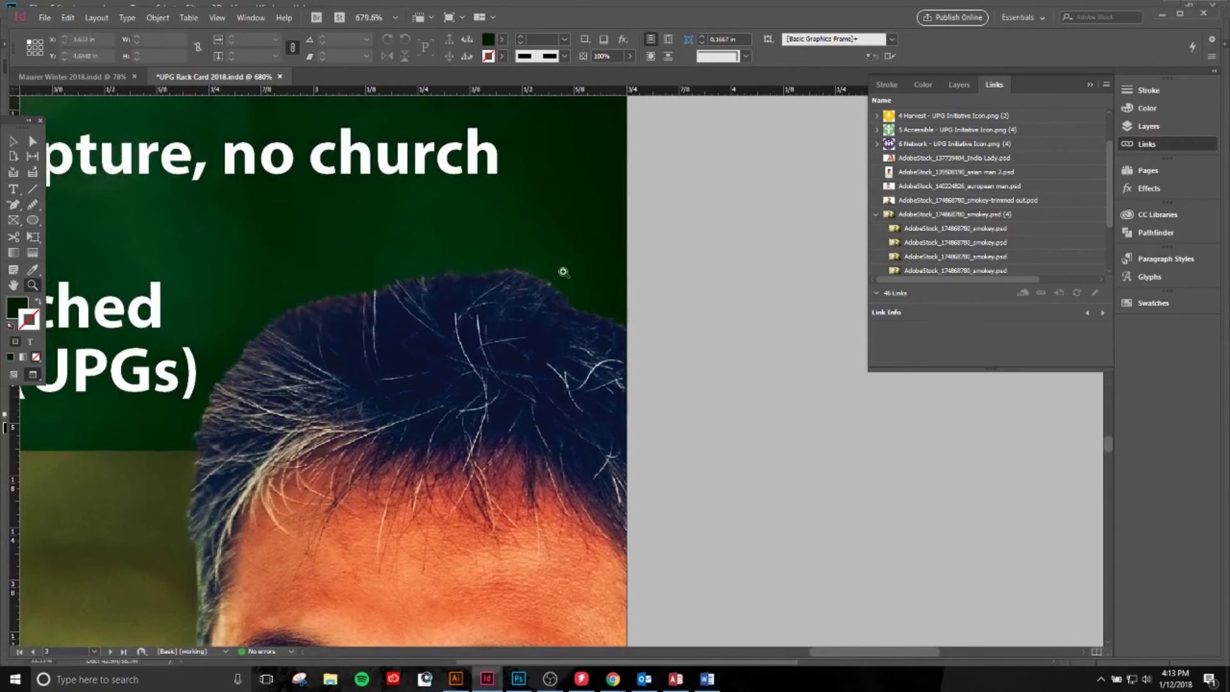